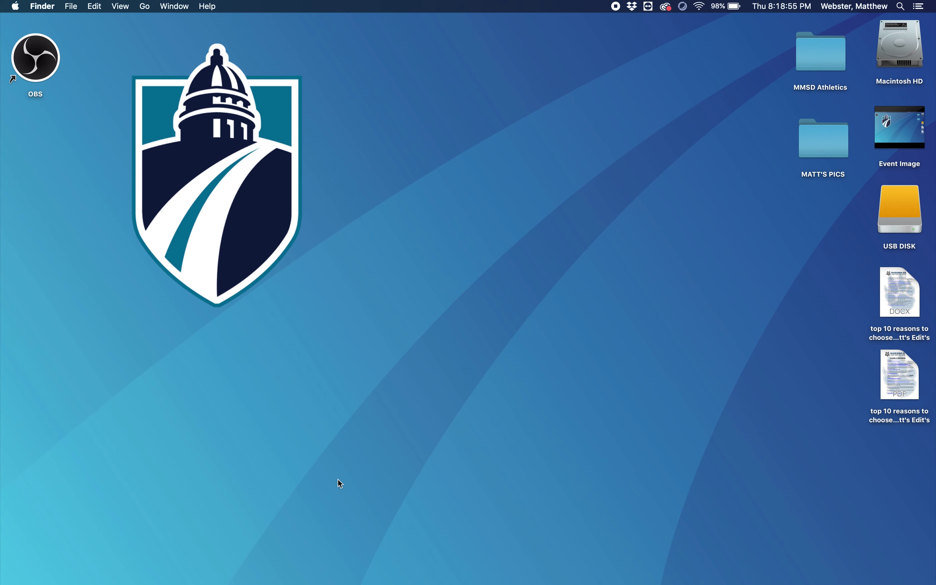
# Step: Switch to Google Drive in Chrome and select the 2 - La Follette folder in My Drive
pyautogui.moveTo(296, 580)
pyautogui.click(339, 570)
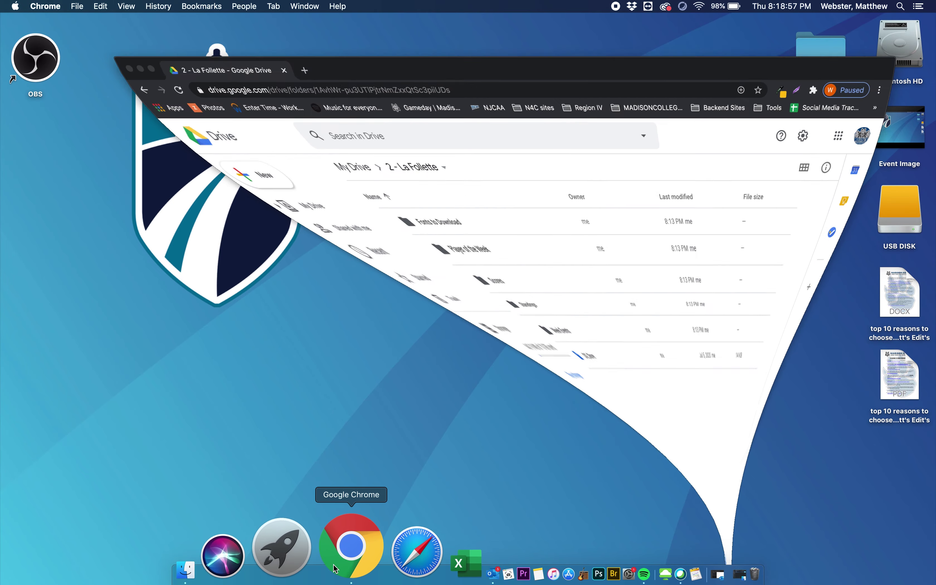
pyautogui.click(357, 123)
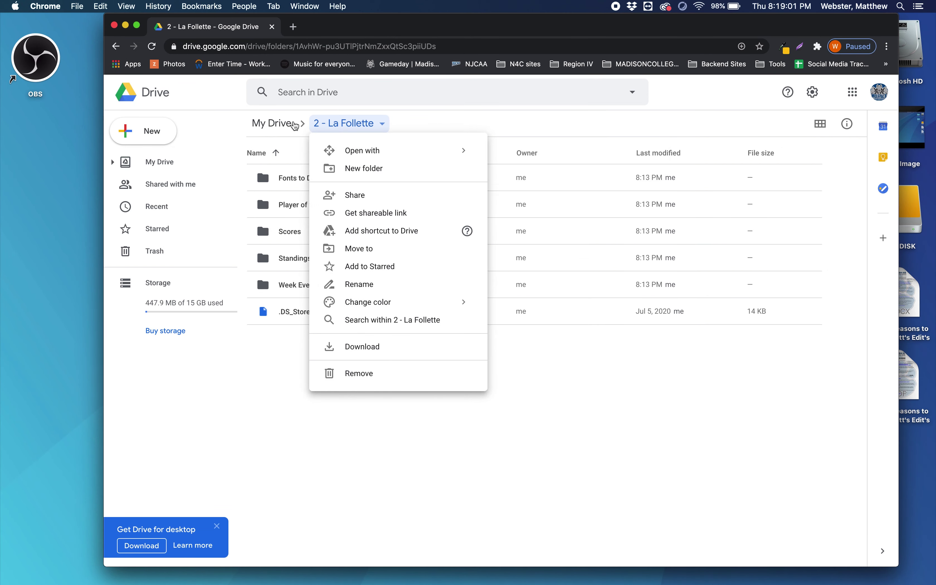
pyautogui.click(284, 124)
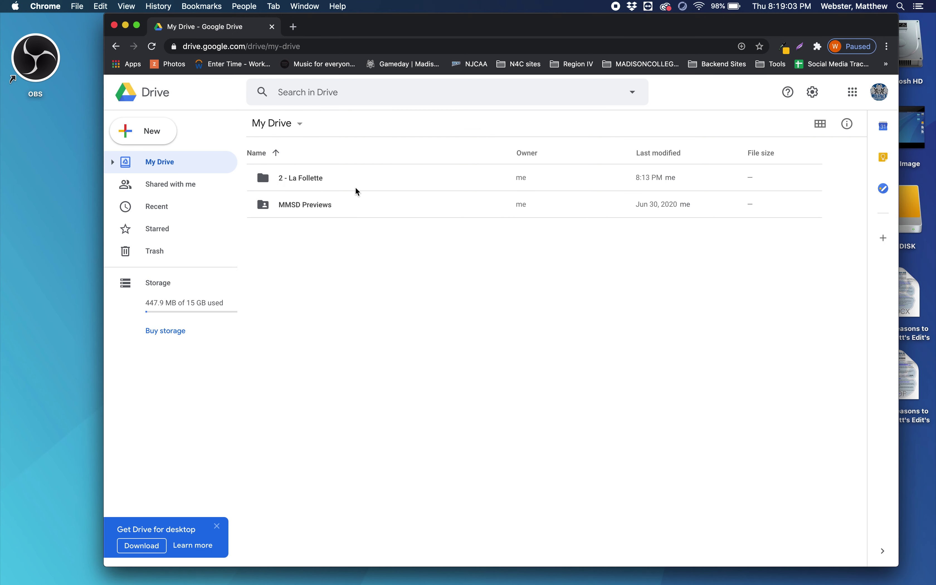
pyautogui.click(335, 177)
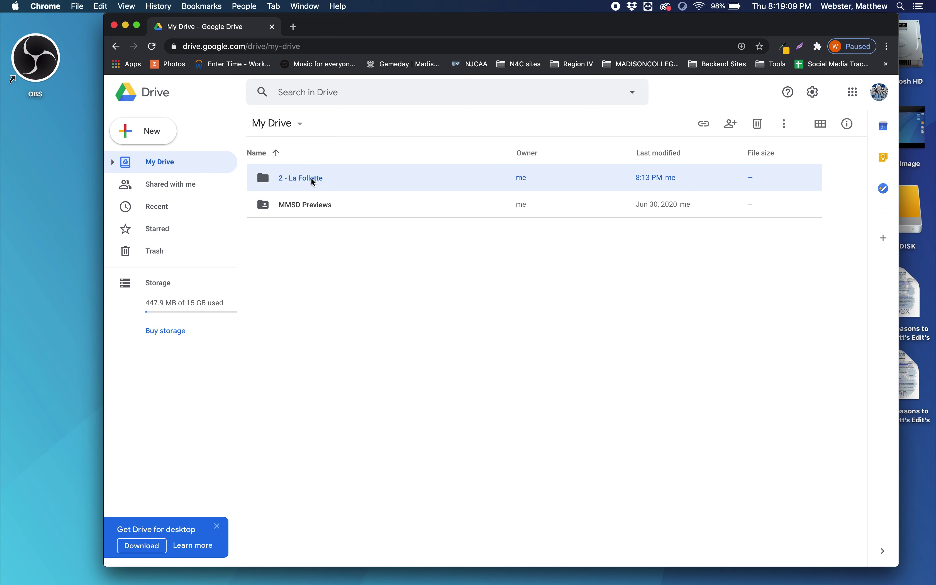
# Step: Download the 2 - La Follette folder as a zip, confirming Leave when prompted
pyautogui.rightClick(762, 173)
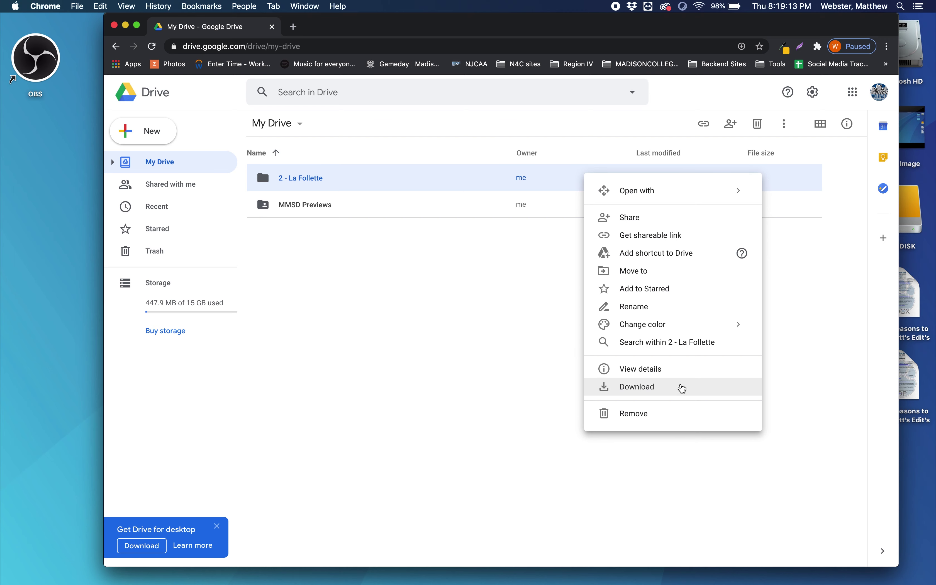
pyautogui.click(684, 387)
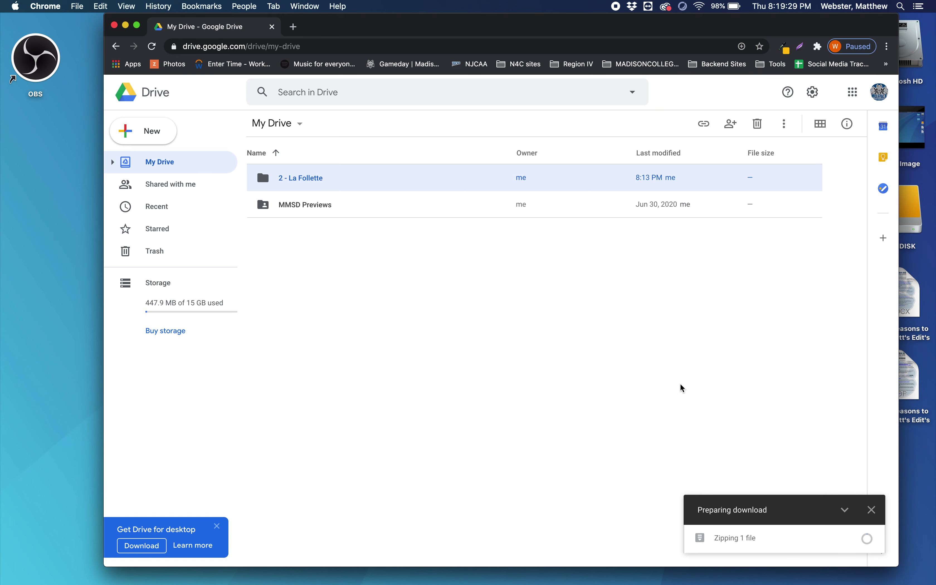
pyautogui.press('super+w')
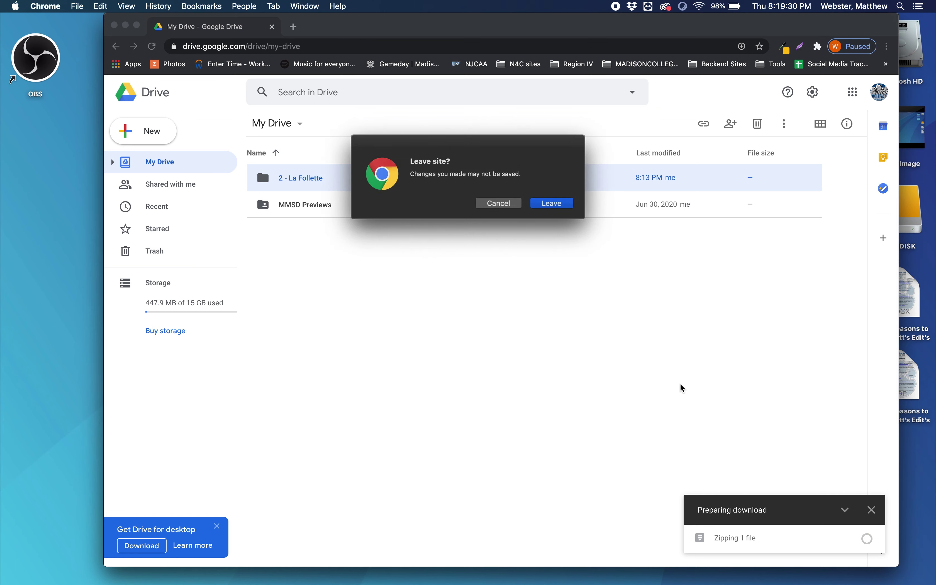
pyautogui.click(553, 204)
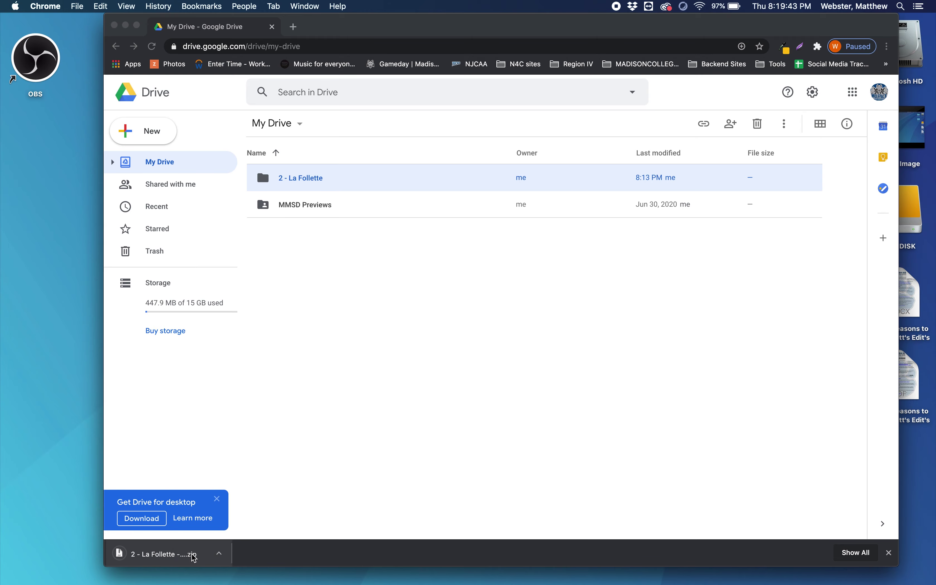
# Step: Expand the downloaded 2 - La Follette zip in Downloads into its 67.4 MB folder
pyautogui.moveTo(279, 582)
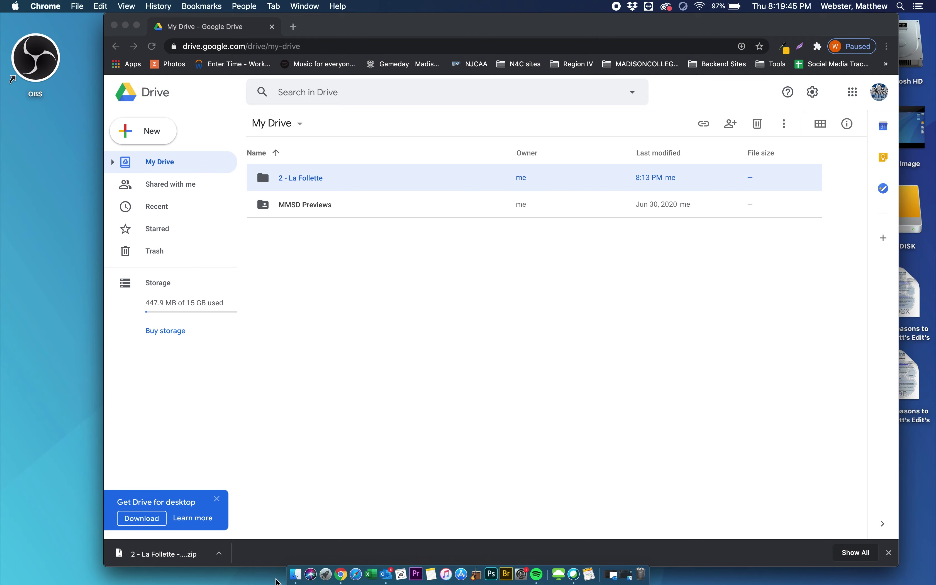
pyautogui.click(295, 574)
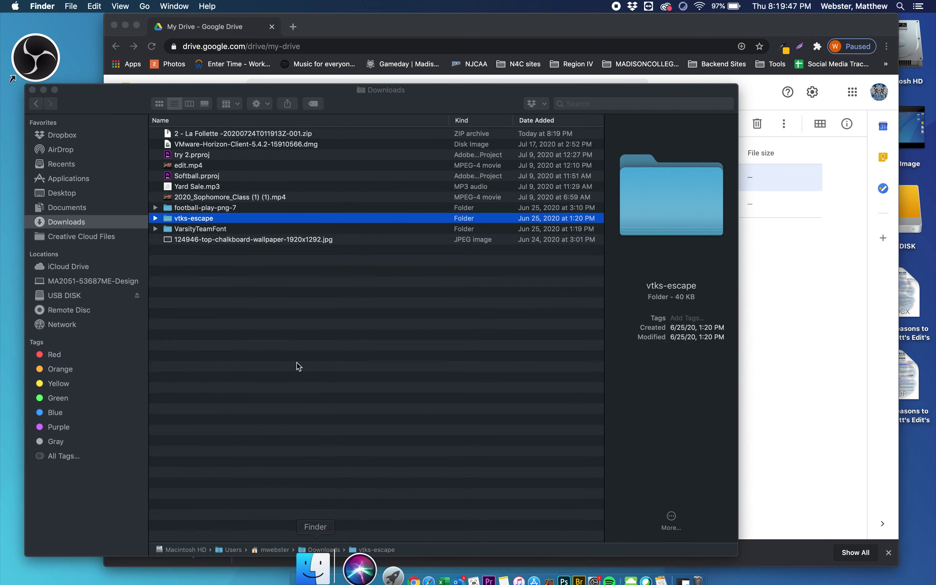
pyautogui.click(230, 134)
pyautogui.rightClick(229, 135)
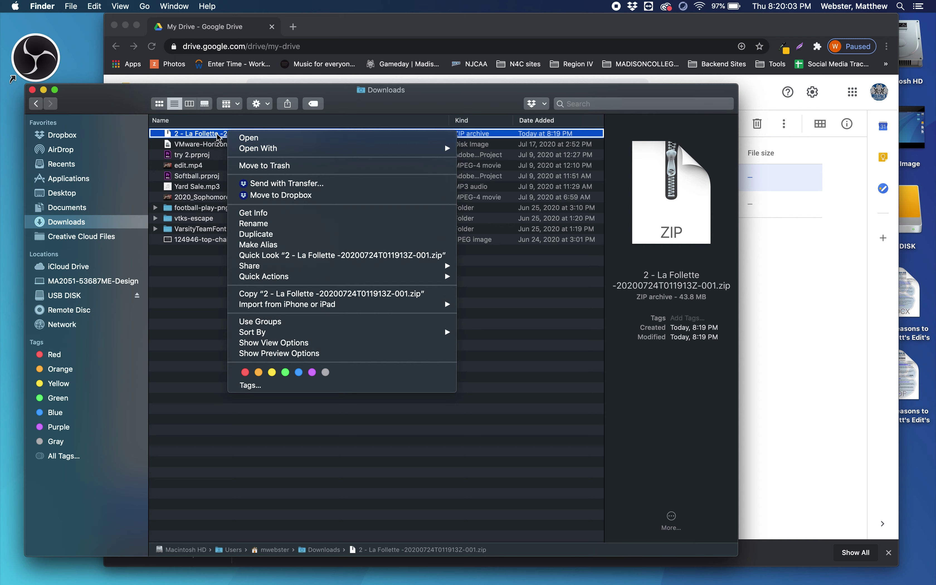
pyautogui.moveTo(348, 267)
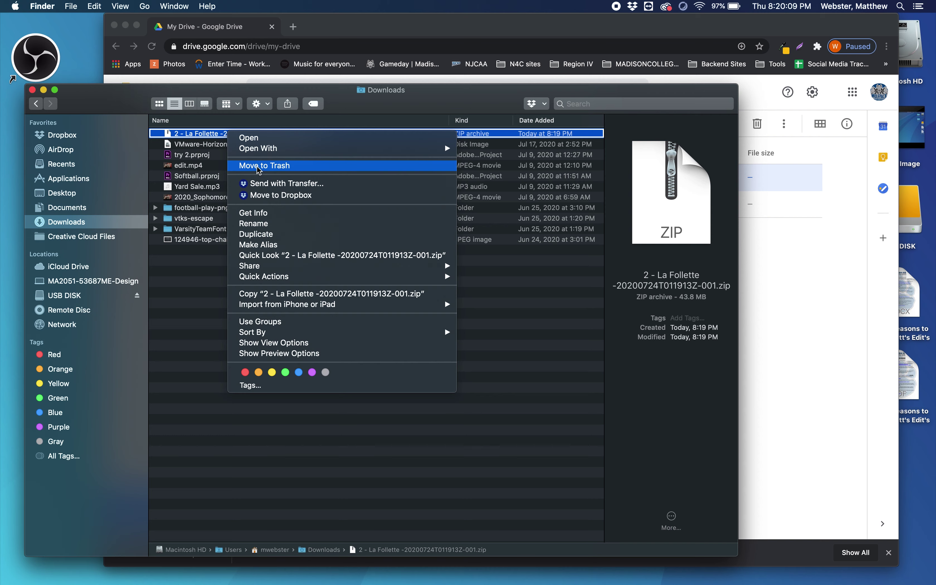
pyautogui.click(207, 137)
pyautogui.doubleClick(207, 138)
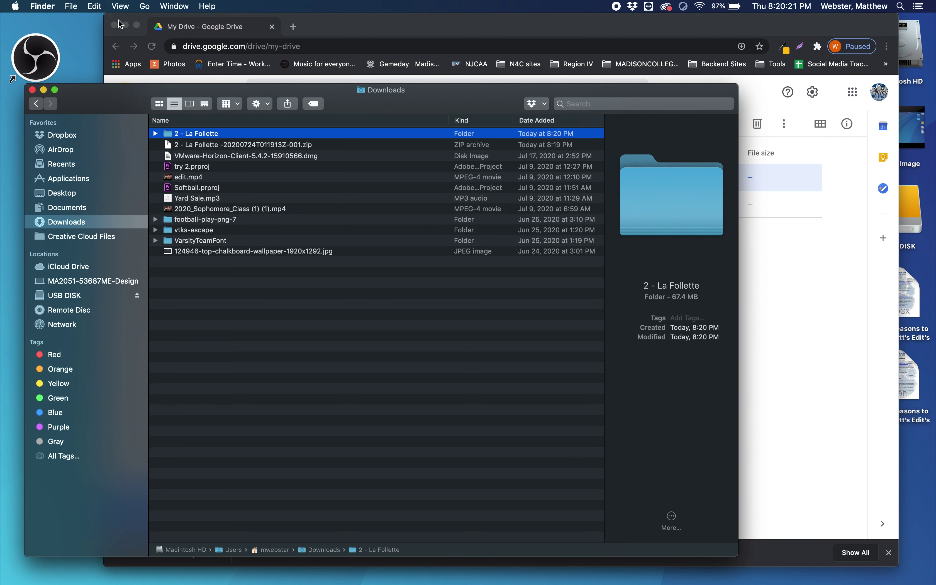
pyautogui.click(127, 26)
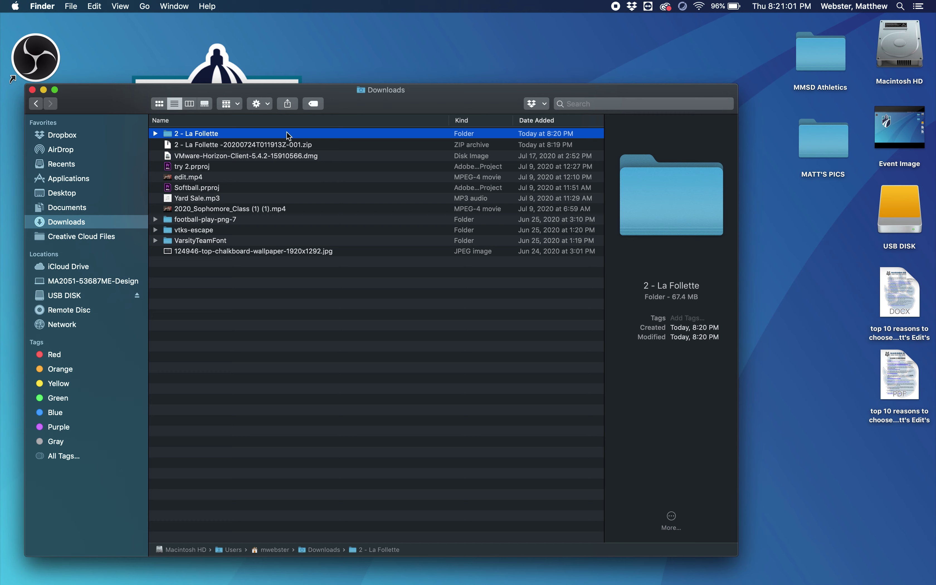
# Step: Drag the 2 - La Follette folder from Downloads onto the desktop and open it
pyautogui.moveTo(278, 134); pyautogui.dragTo(377, 23)
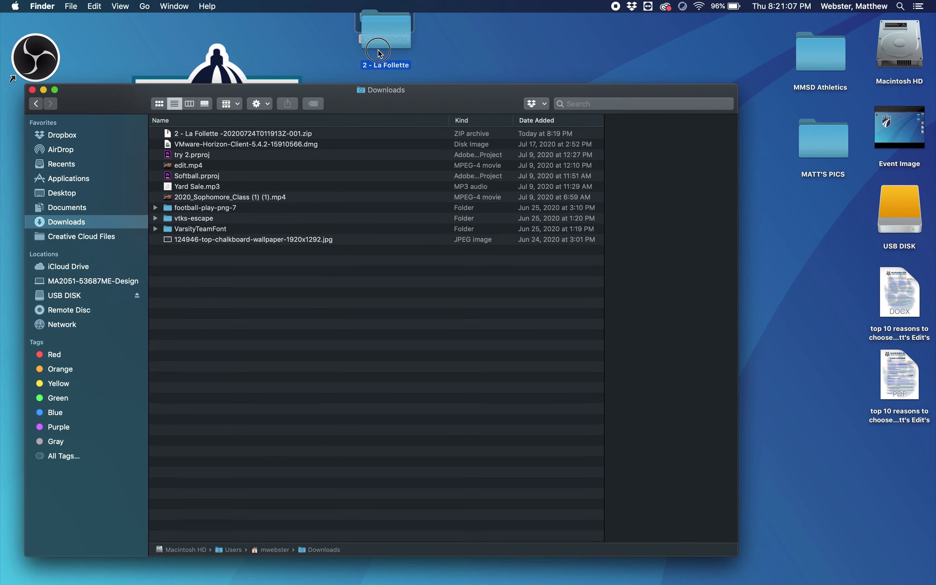
pyautogui.click(44, 90)
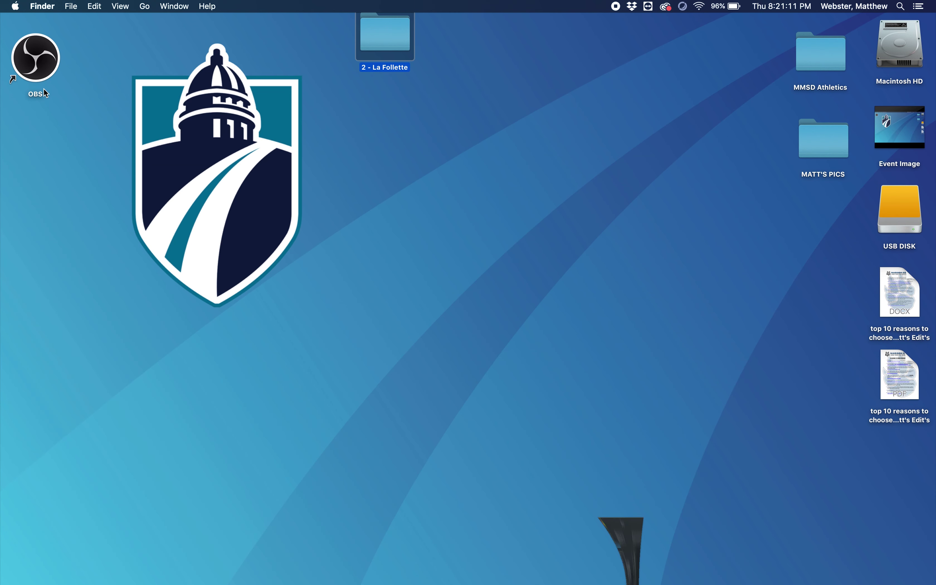
pyautogui.moveTo(391, 37); pyautogui.dragTo(477, 200)
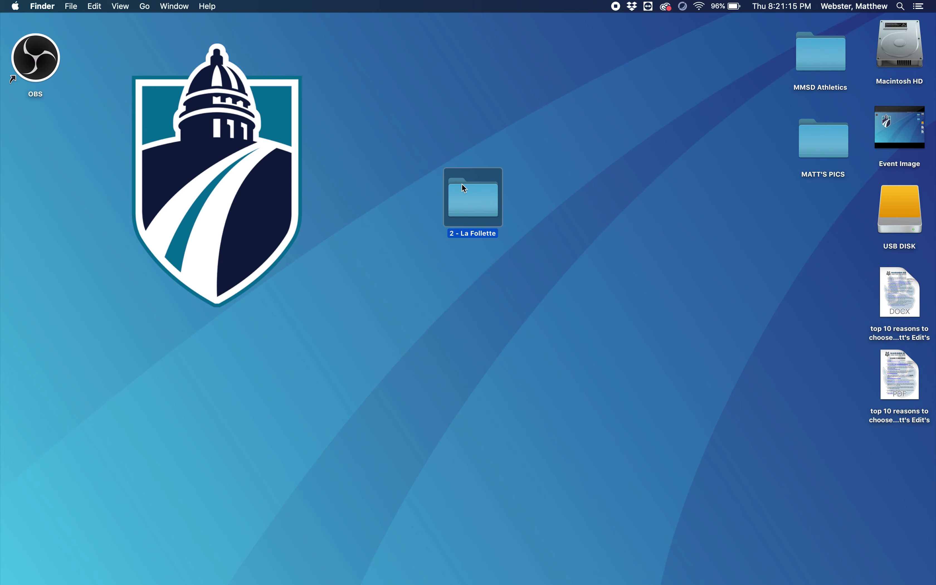
pyautogui.doubleClick(470, 205)
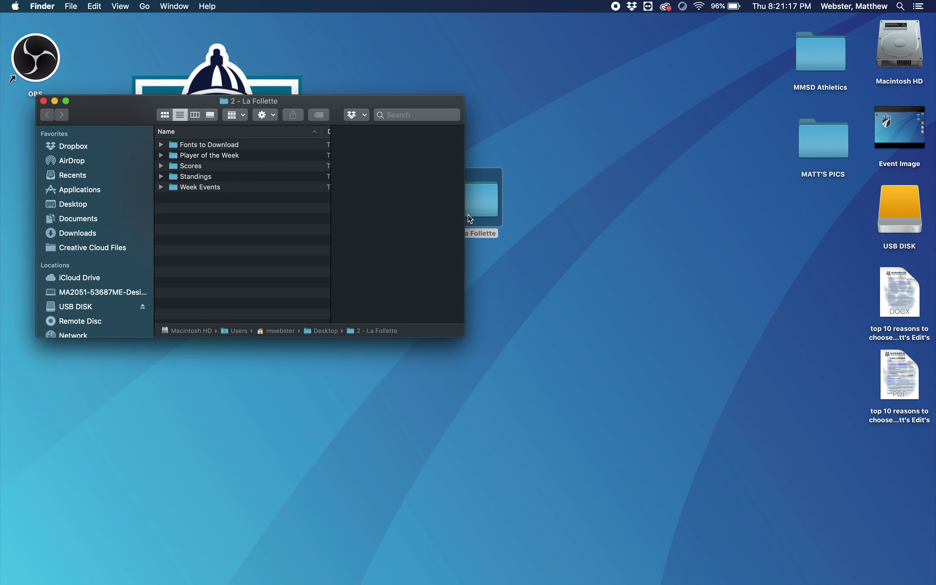
# Step: Enlarge the window, expand Fonts to Download and preview Athletic.TTF in Font Book
pyautogui.moveTo(464, 336); pyautogui.dragTo(778, 365)
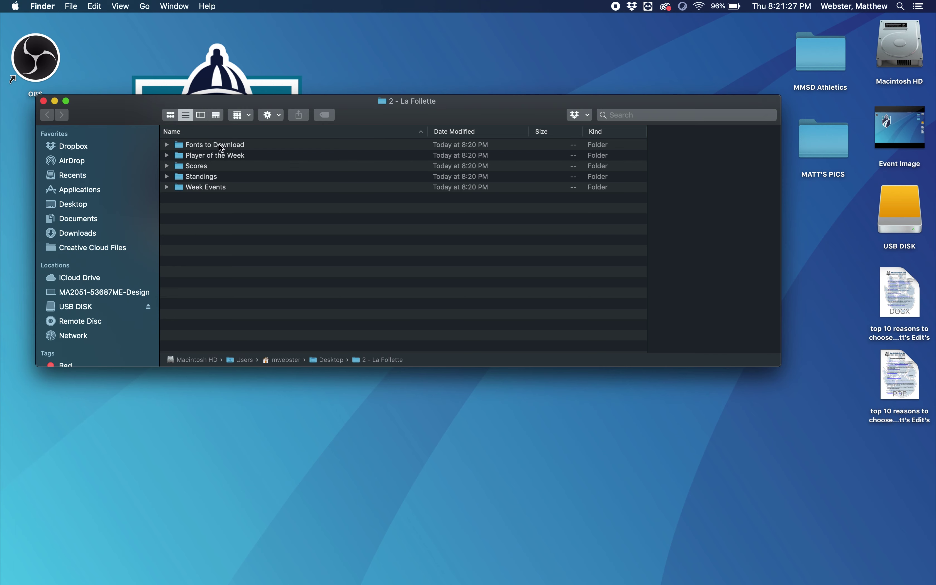
pyautogui.click(168, 145)
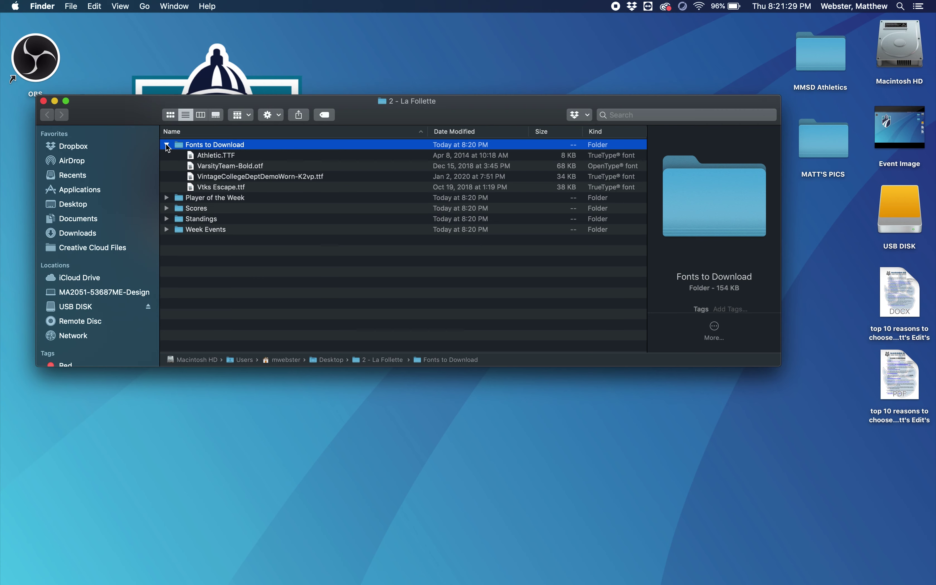
pyautogui.doubleClick(229, 157)
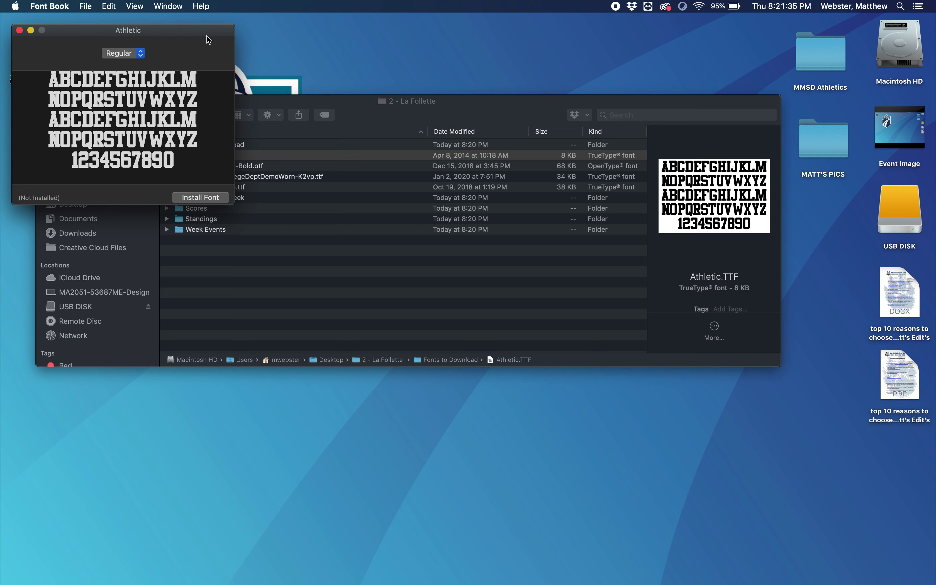
# Step: Install Athletic and all other listed fonts despite the warning, then close Font Book
pyautogui.moveTo(209, 36); pyautogui.dragTo(207, 294)
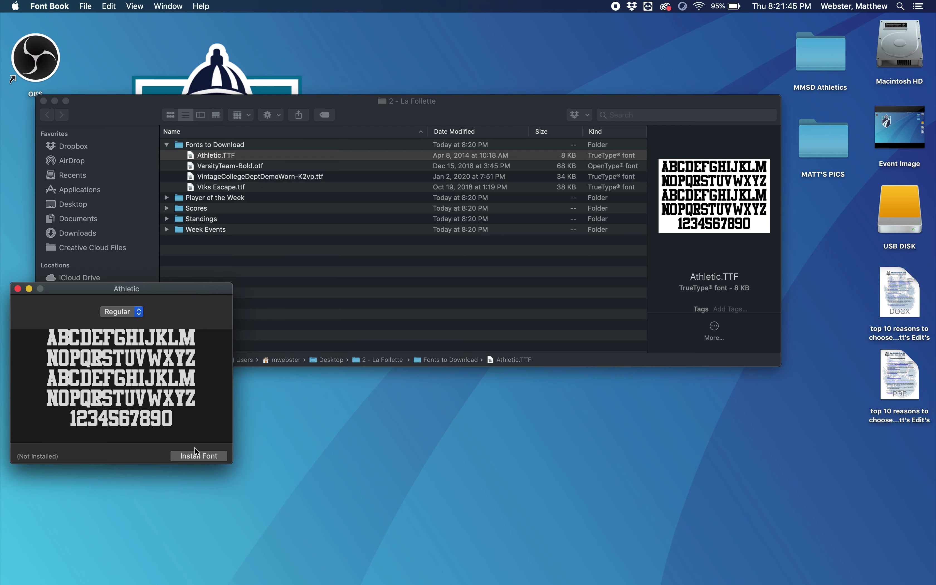
pyautogui.click(197, 456)
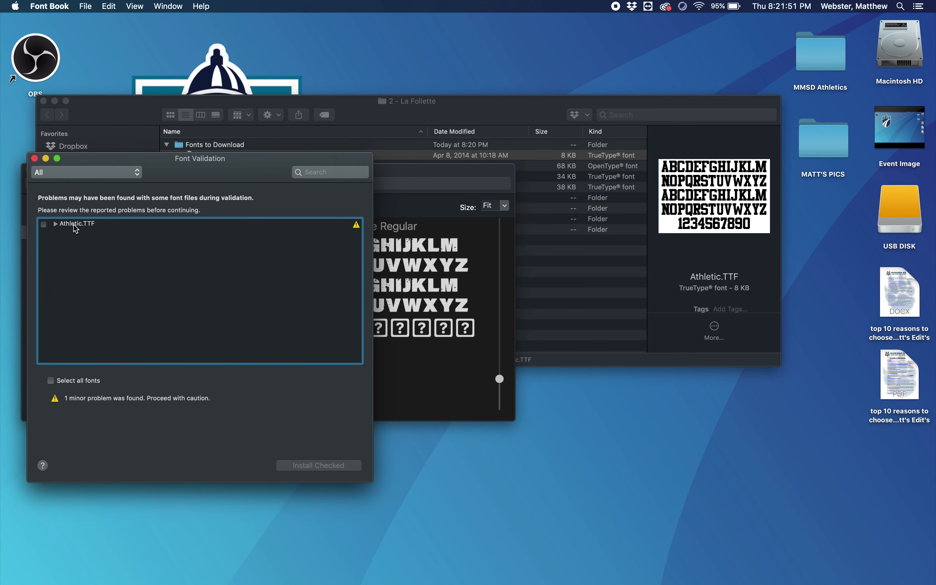
pyautogui.click(76, 224)
pyautogui.click(44, 225)
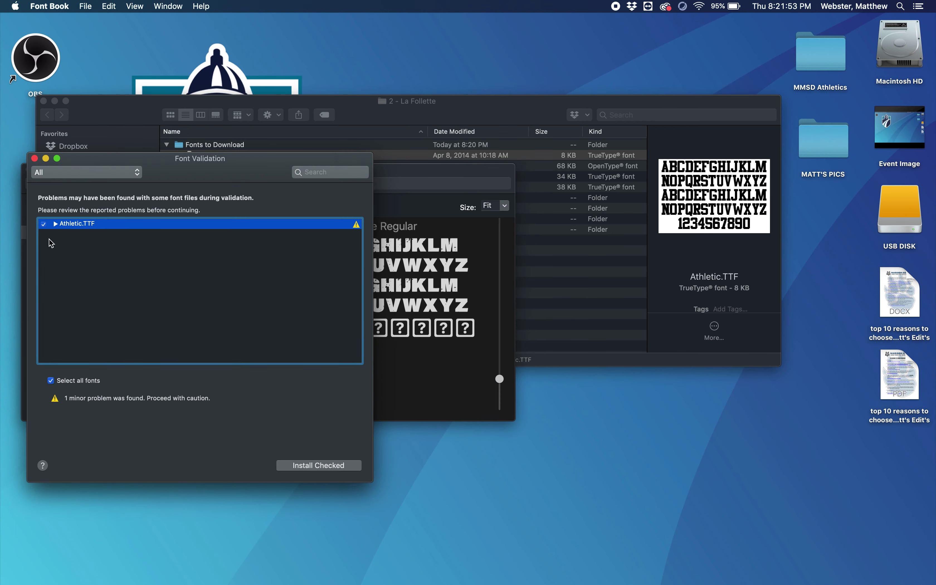
pyautogui.click(318, 466)
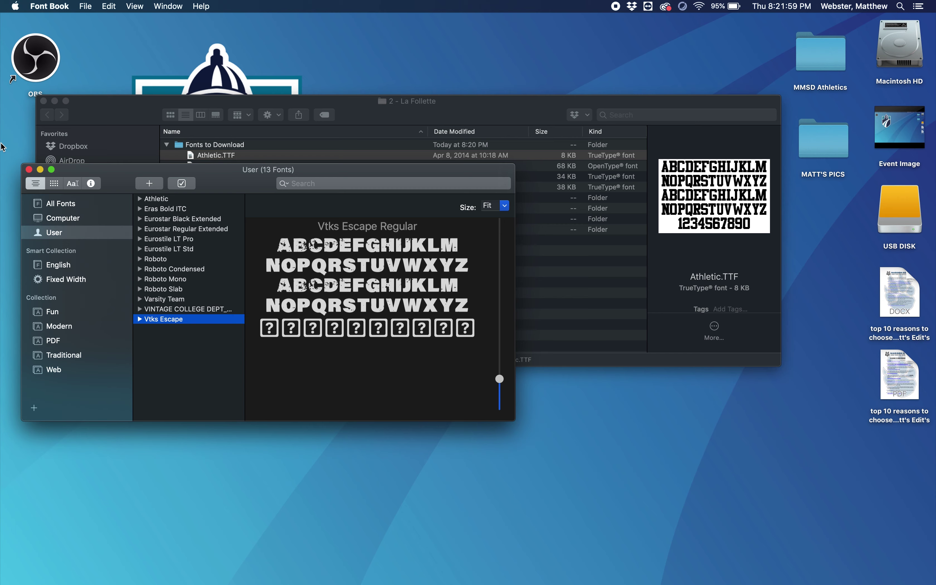
pyautogui.click(29, 170)
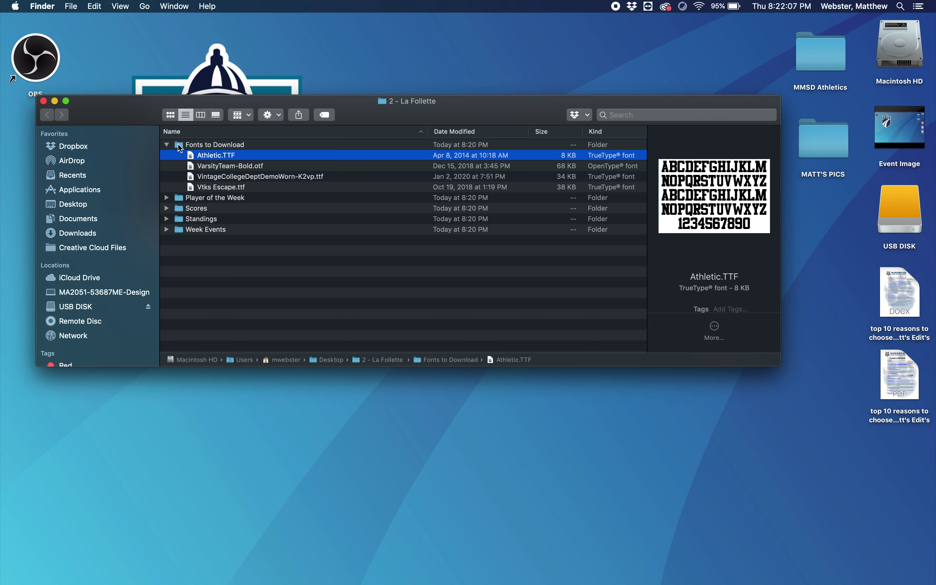
# Step: Open EXCEL FILE Rankings.xlsx from the Standings folder in Excel
pyautogui.press('super+Left')
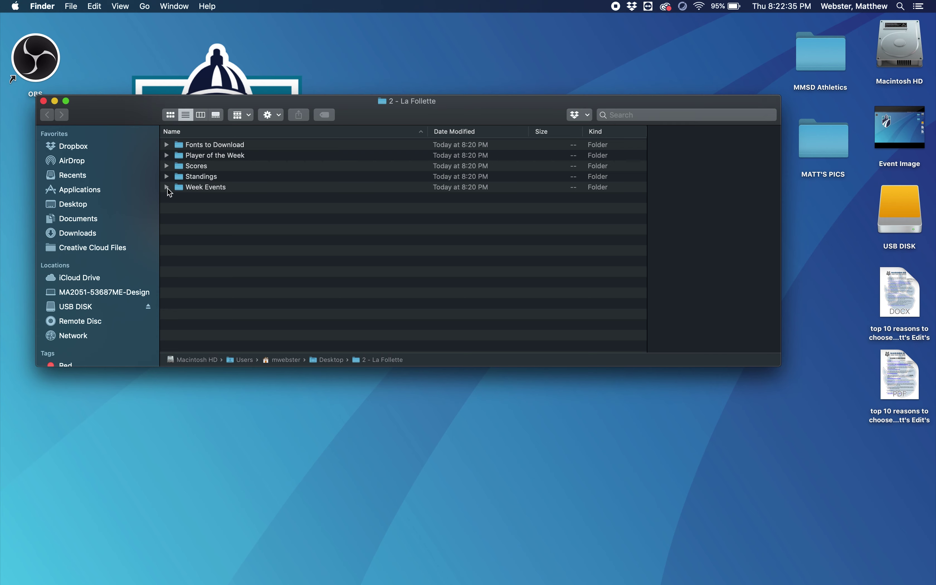
pyautogui.click(167, 177)
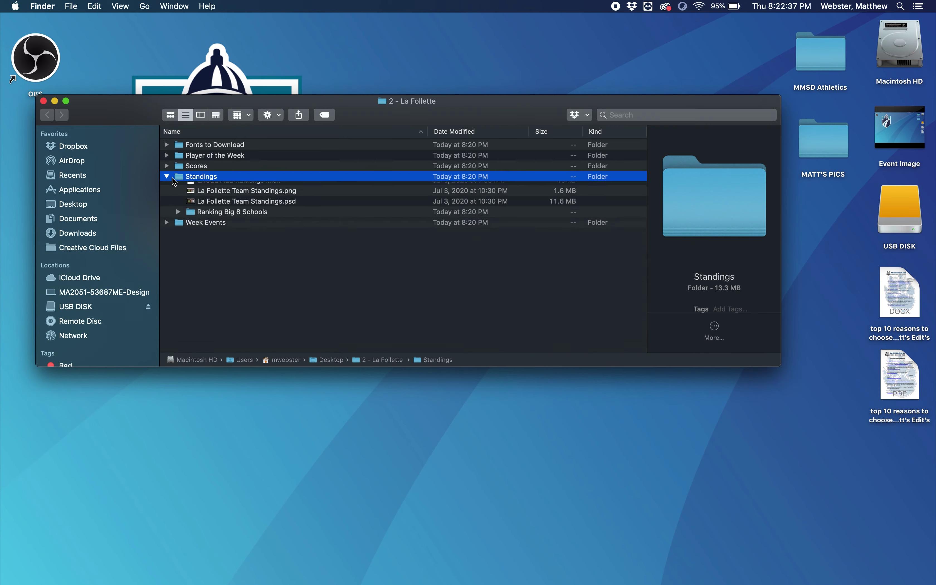
pyautogui.doubleClick(195, 177)
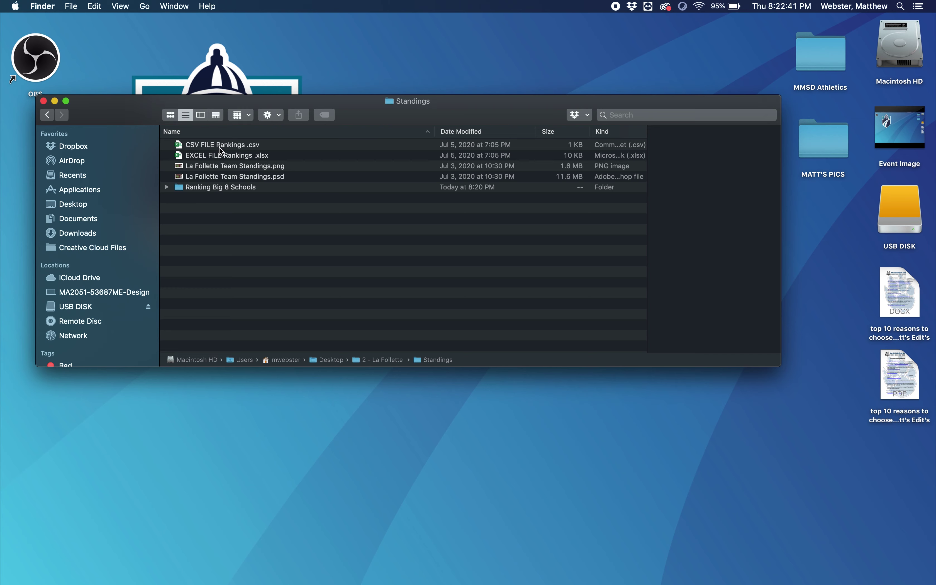
pyautogui.click(215, 155)
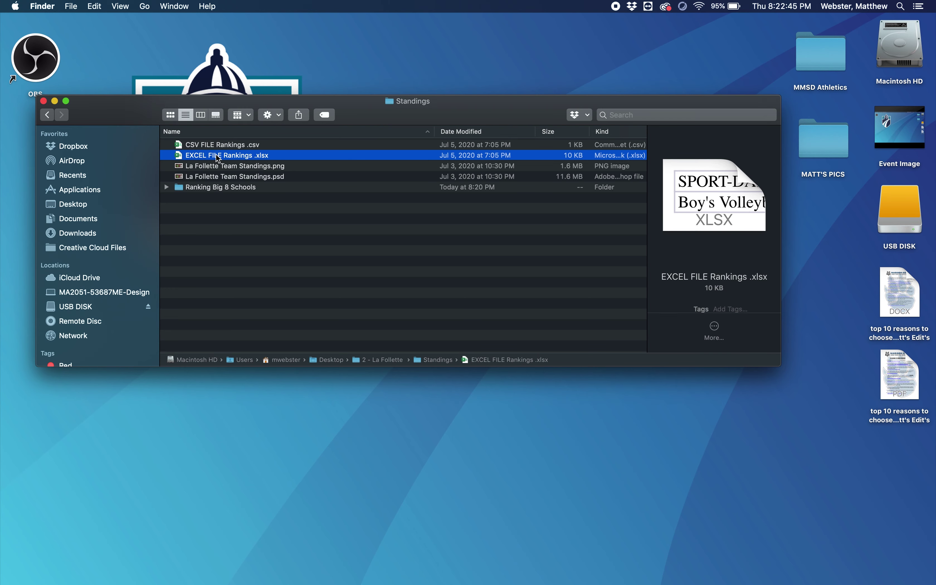
pyautogui.doubleClick(216, 154)
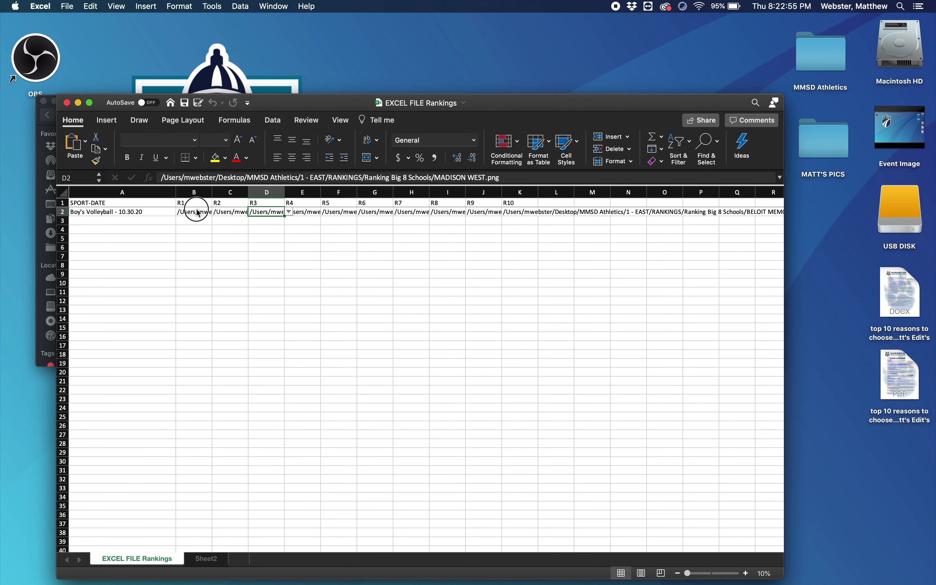
pyautogui.click(205, 213)
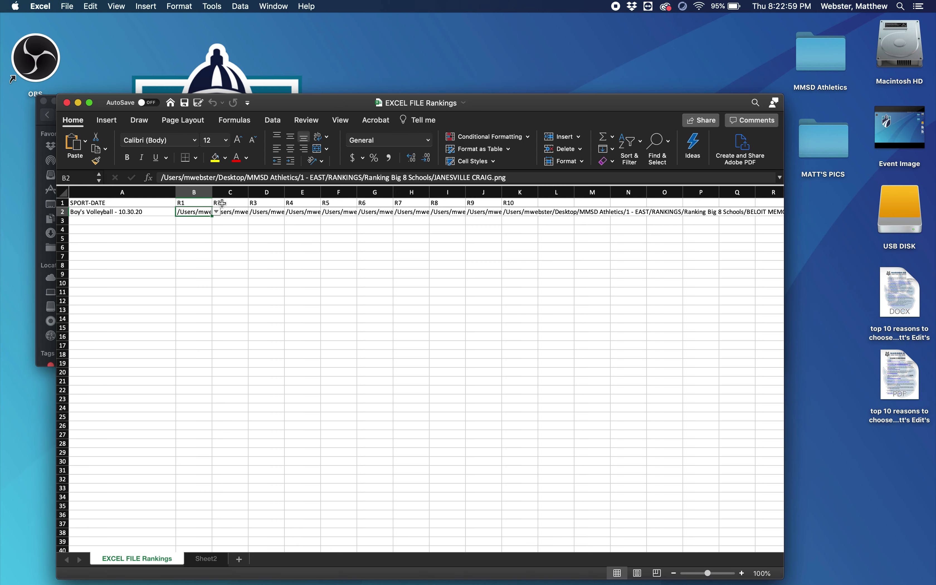
pyautogui.click(216, 212)
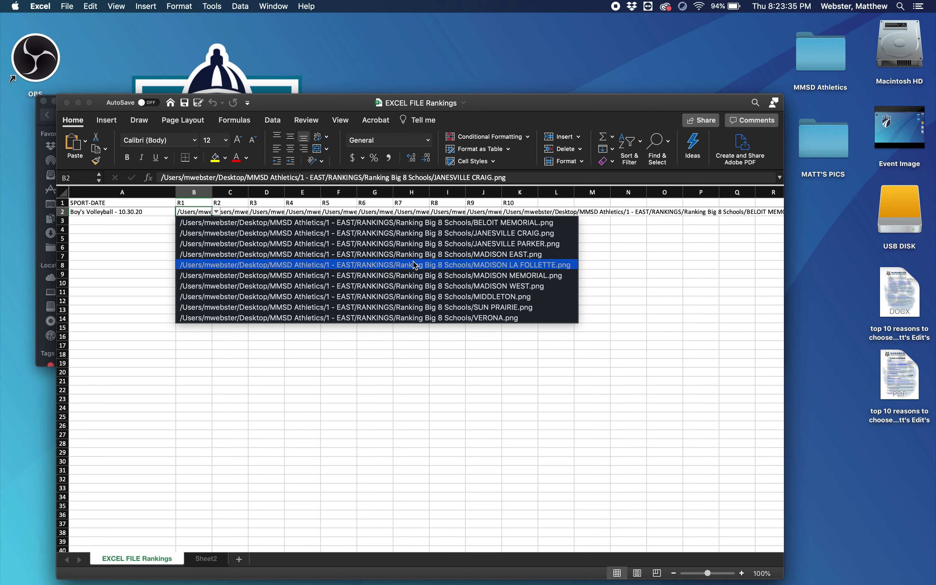
pyautogui.click(328, 411)
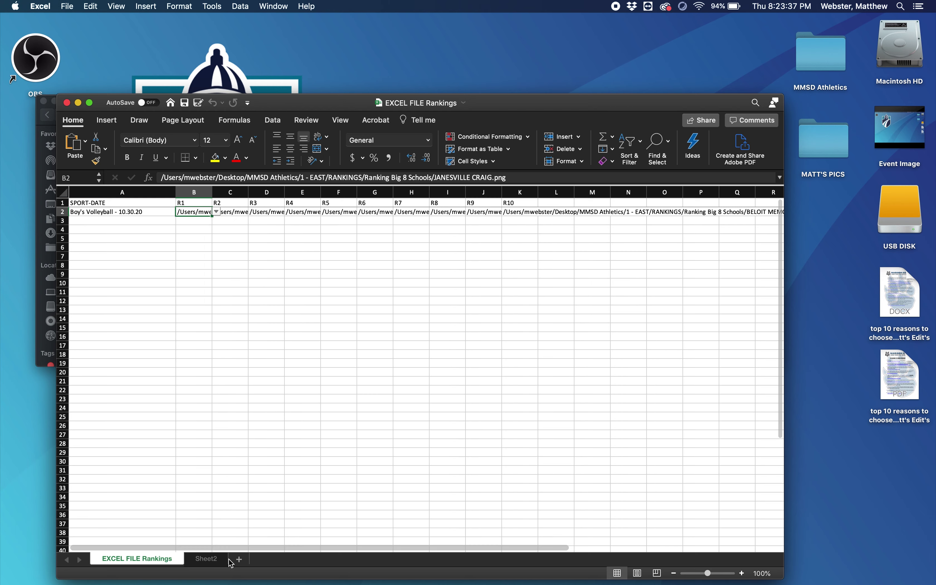
# Step: Review Sheet2's ten image paths in column A, then move Excel to the top-left
pyautogui.click(212, 562)
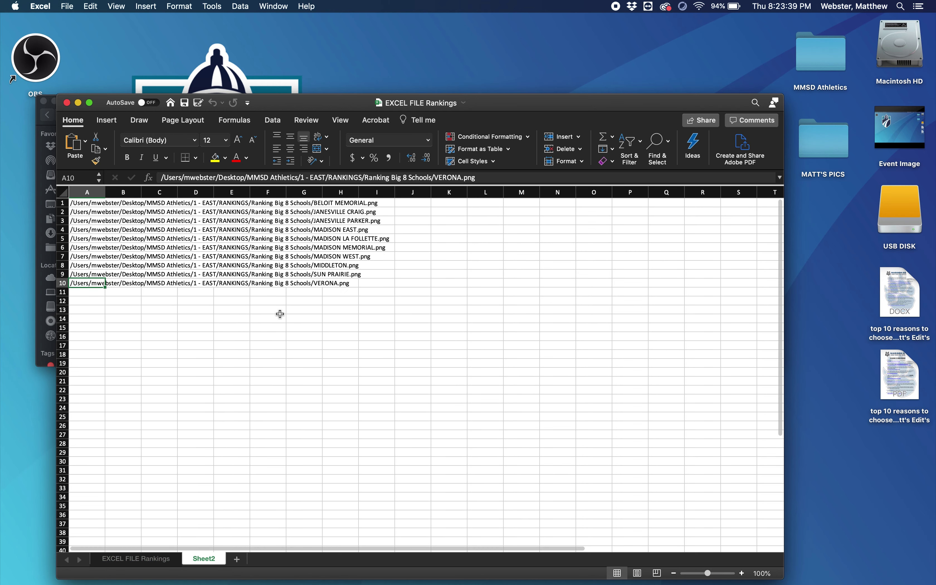
pyautogui.click(255, 216)
pyautogui.press('Up')
pyautogui.press('Down')
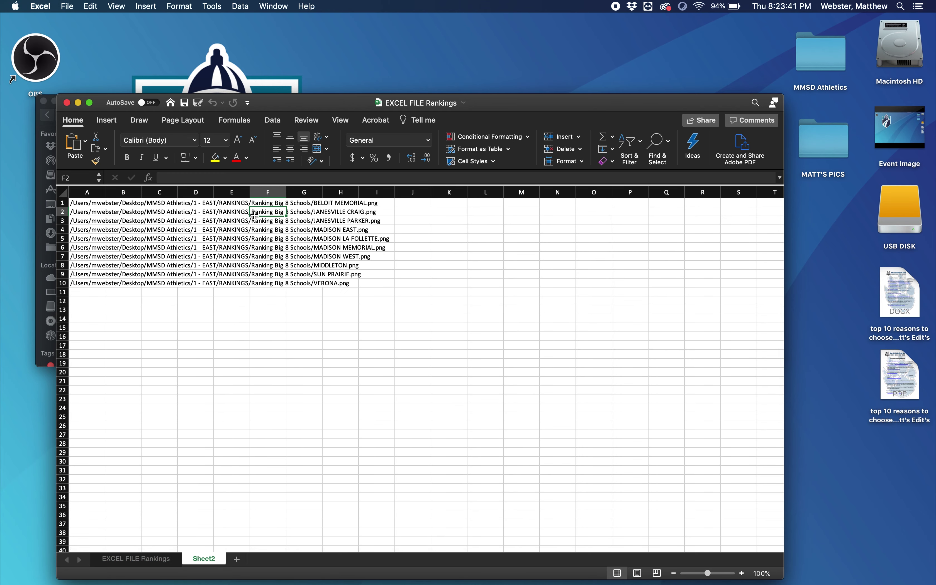
pyautogui.click(86, 205)
pyautogui.press('Down')
pyautogui.press('Down')
pyautogui.press('Down')
pyautogui.press('Down')
pyautogui.press('Down')
pyautogui.press('Down')
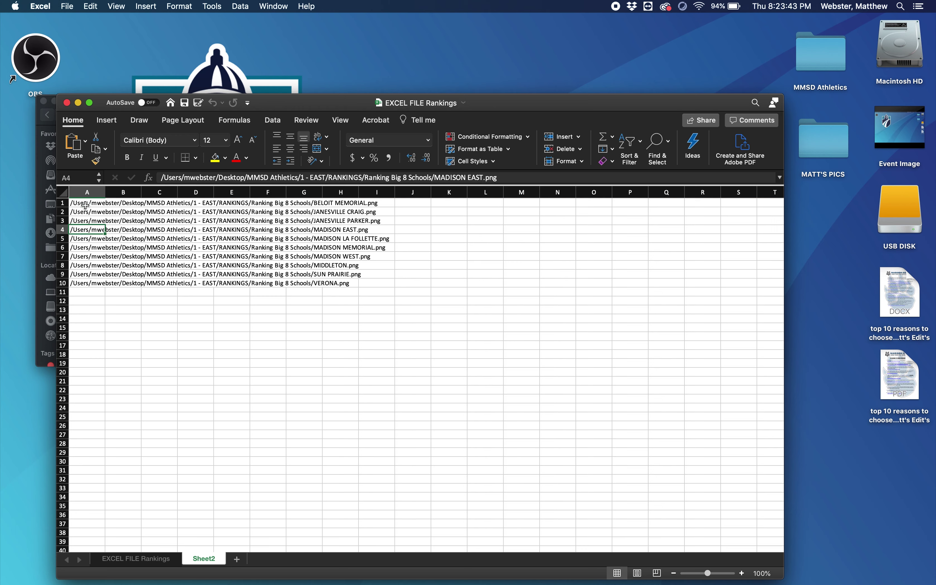
pyautogui.press('Down')
pyautogui.press('Down')
pyautogui.press('Down')
pyautogui.press('Down')
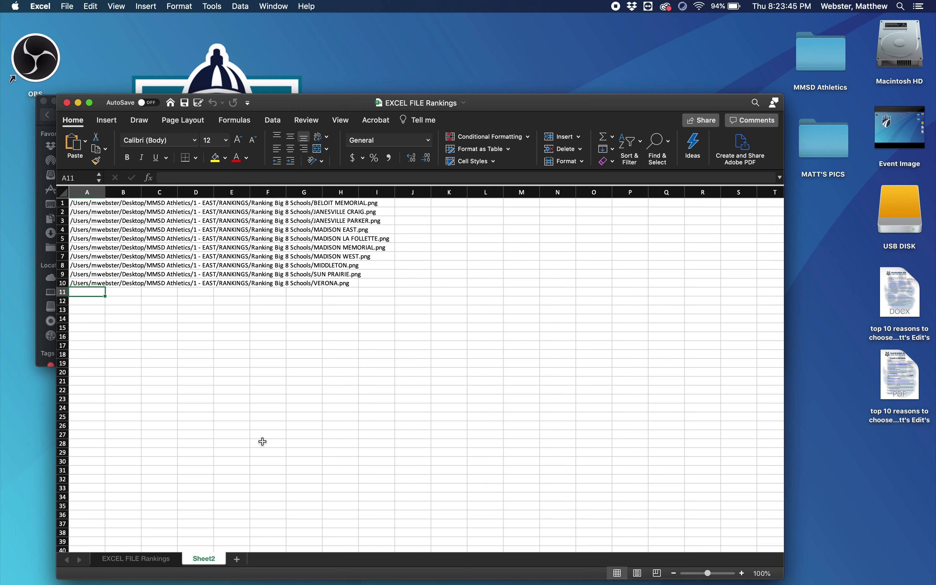
pyautogui.click(263, 441)
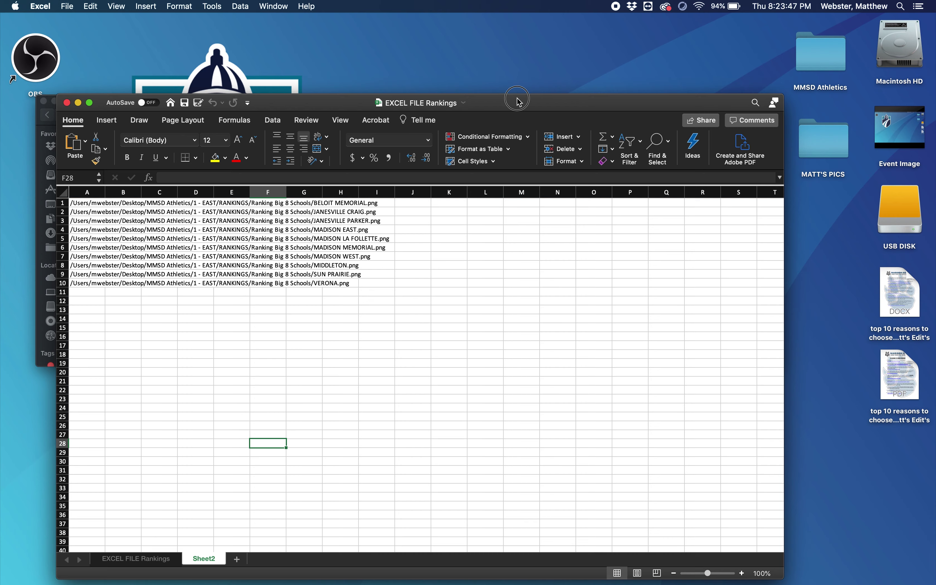
pyautogui.moveTo(520, 99); pyautogui.dragTo(466, 44)
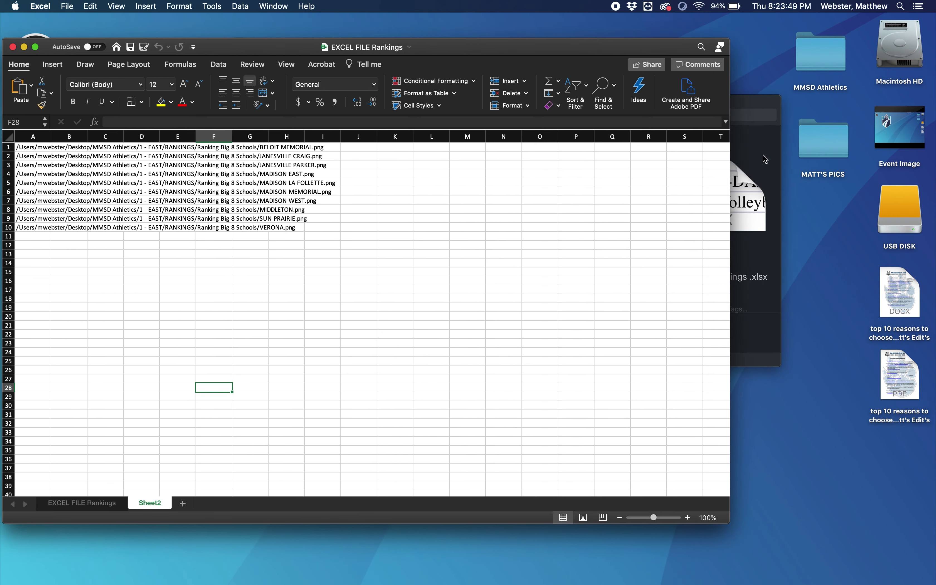
# Step: Open Ranking Big 8 Schools and preview the logos from BELOIT MEMORIAL.png to VERONA.png
pyautogui.click(765, 99)
pyautogui.doubleClick(662, 109)
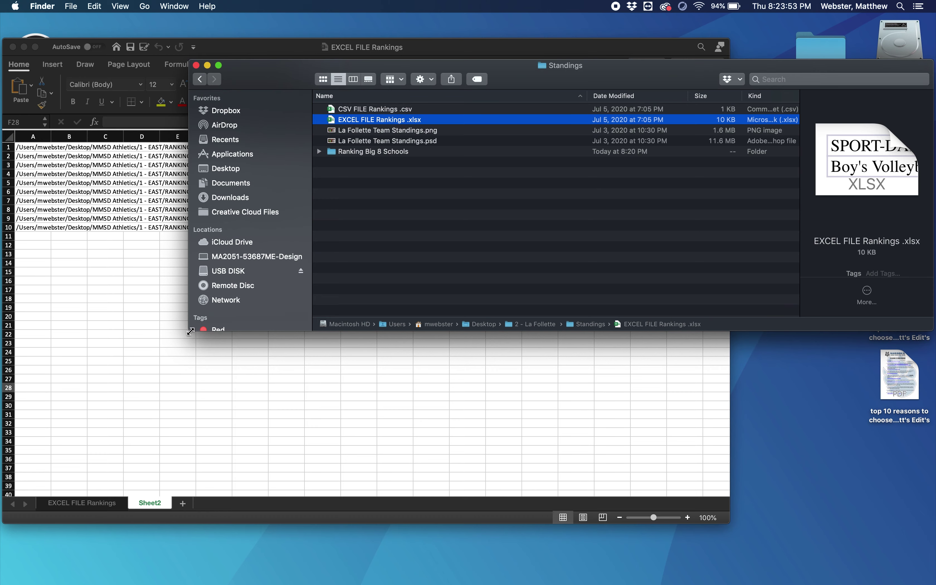
pyautogui.moveTo(189, 331); pyautogui.dragTo(412, 379)
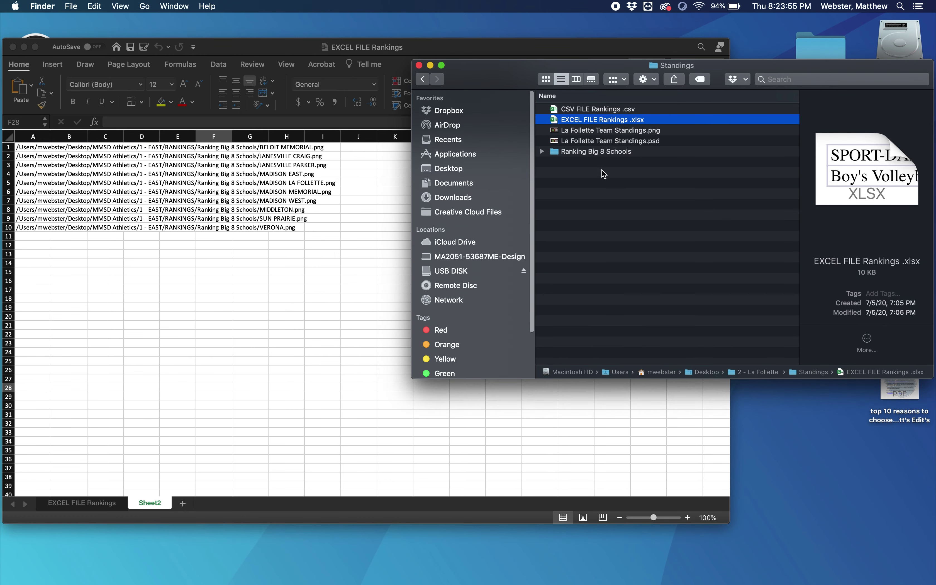
pyautogui.doubleClick(599, 152)
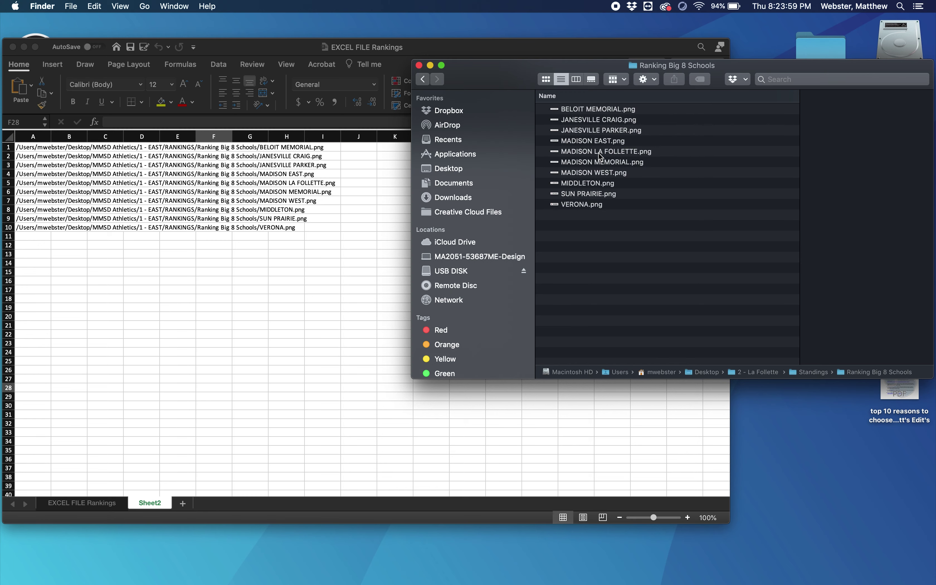
pyautogui.click(606, 111)
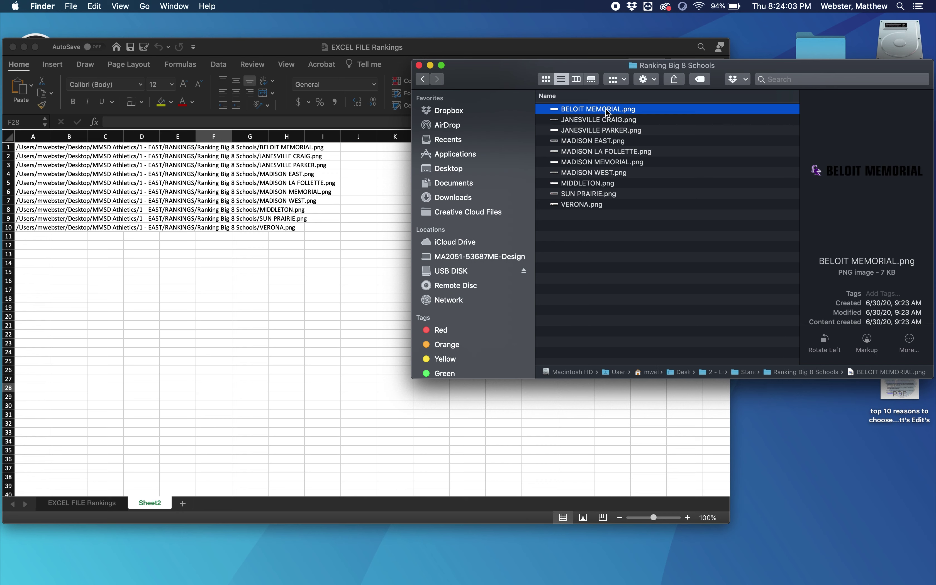
pyautogui.press('Down')
pyautogui.press('Down')
pyautogui.press('Down')
pyautogui.press('Down')
pyautogui.press('Down')
pyautogui.press('Down')
pyautogui.press('Down')
pyautogui.press('Down')
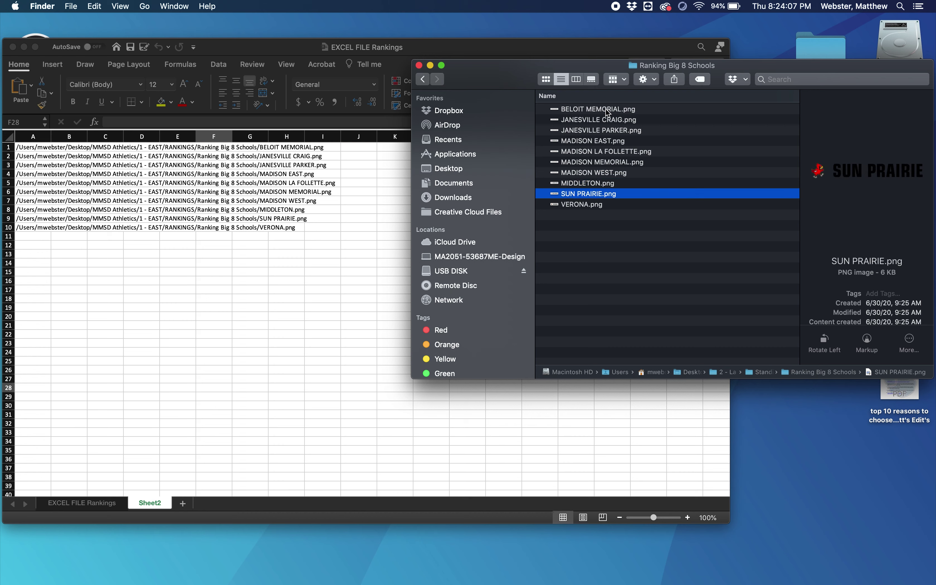
pyautogui.press('Down')
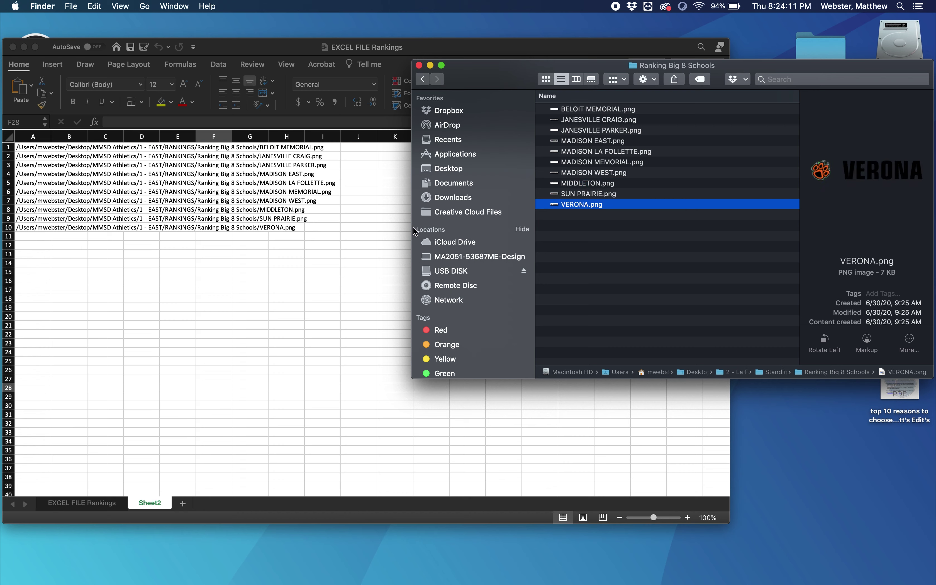
pyautogui.moveTo(413, 228); pyautogui.dragTo(302, 235)
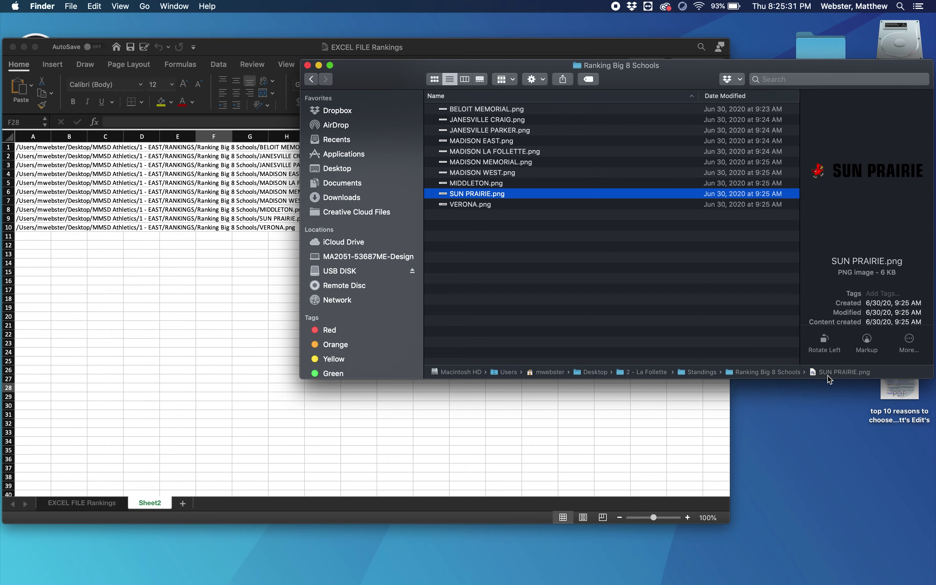
# Step: Select BELOIT MEMORIAL.png in the Ranking Big 8 Schools folder
pyautogui.click(694, 110)
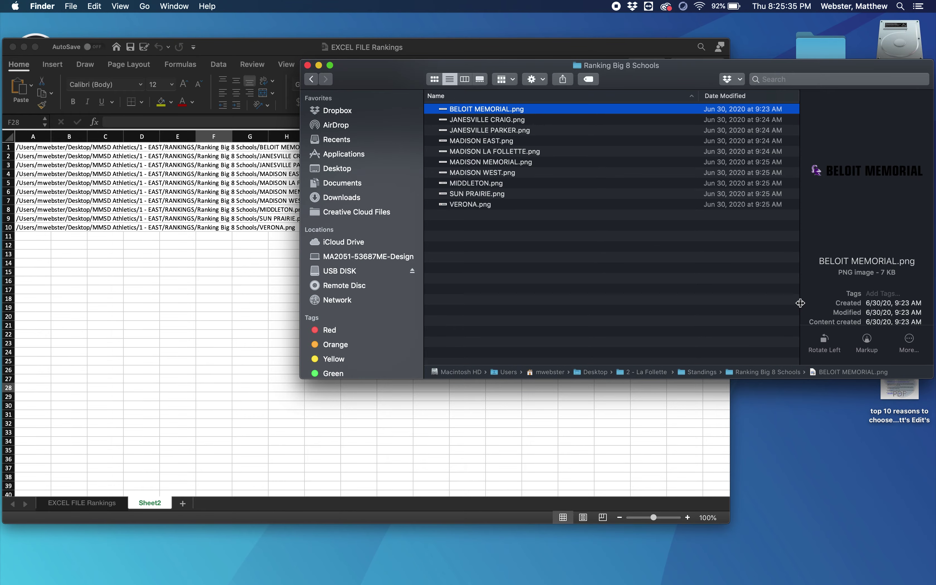
# Step: Copy BELOIT MEMORIAL.png's pathname and paste it into cell A1 on Sheet2
pyautogui.rightClick(837, 375)
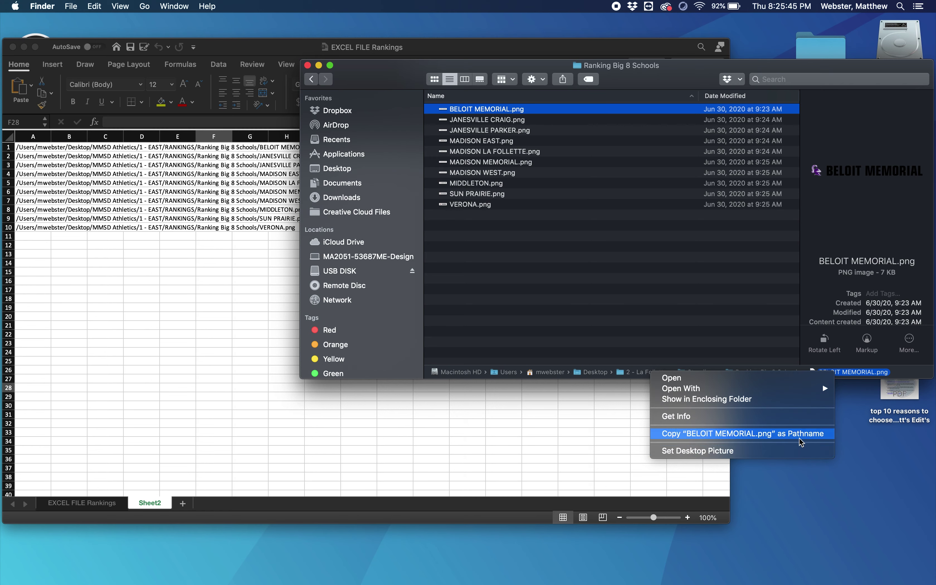
pyautogui.click(758, 434)
pyautogui.click(788, 433)
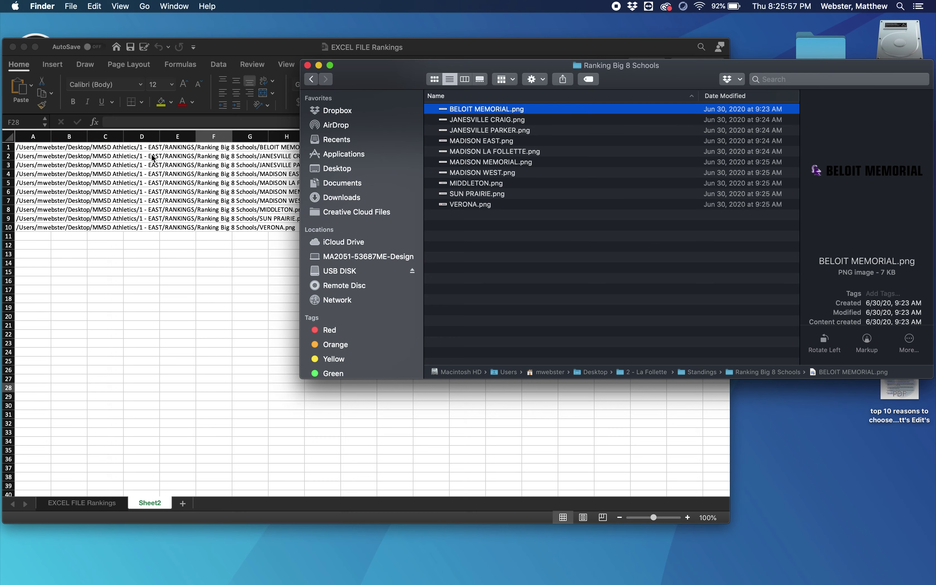
pyautogui.click(143, 288)
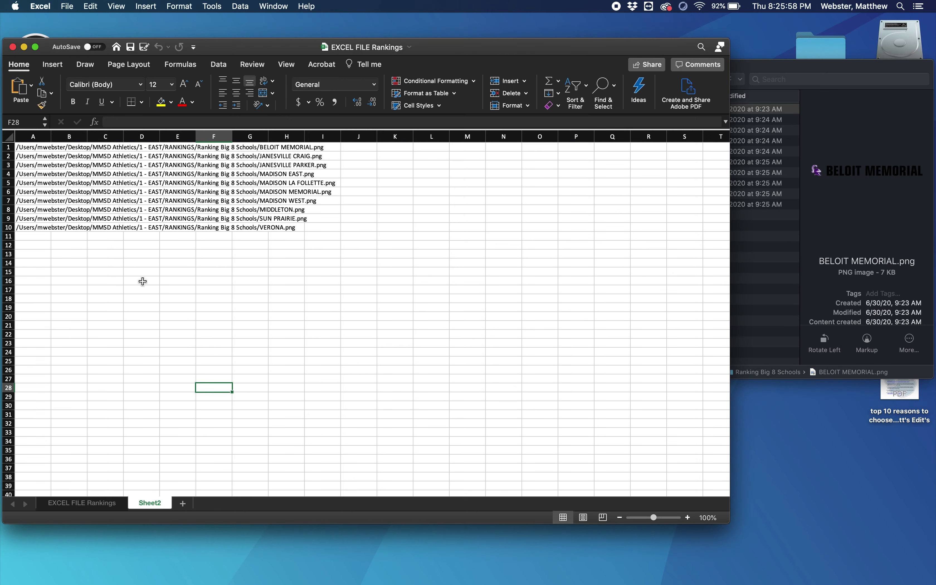
pyautogui.click(31, 147)
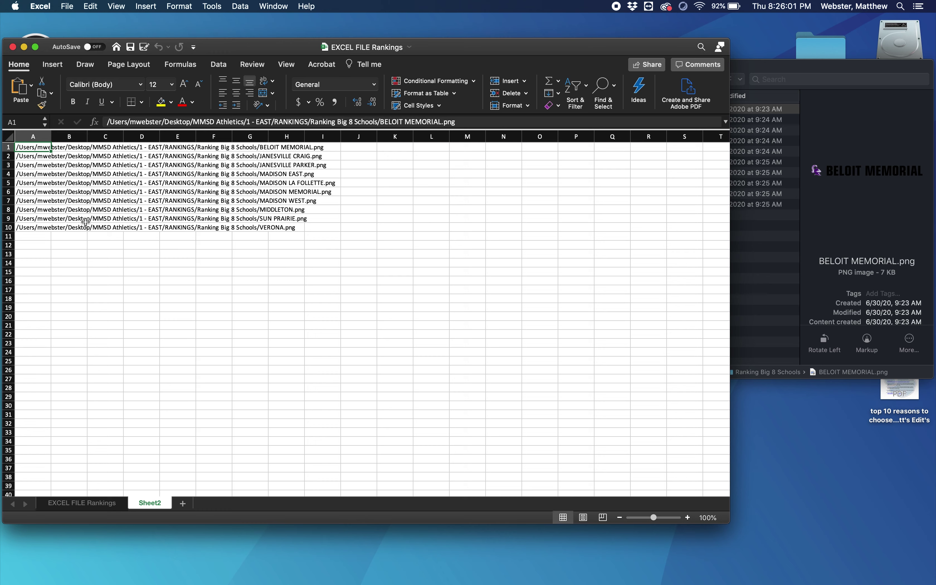
pyautogui.write('/Users/mwebster/Desktop/2 - La Follette /Standings/Ranking Big 8 Schools/BELOIT MEMORIAL.png')
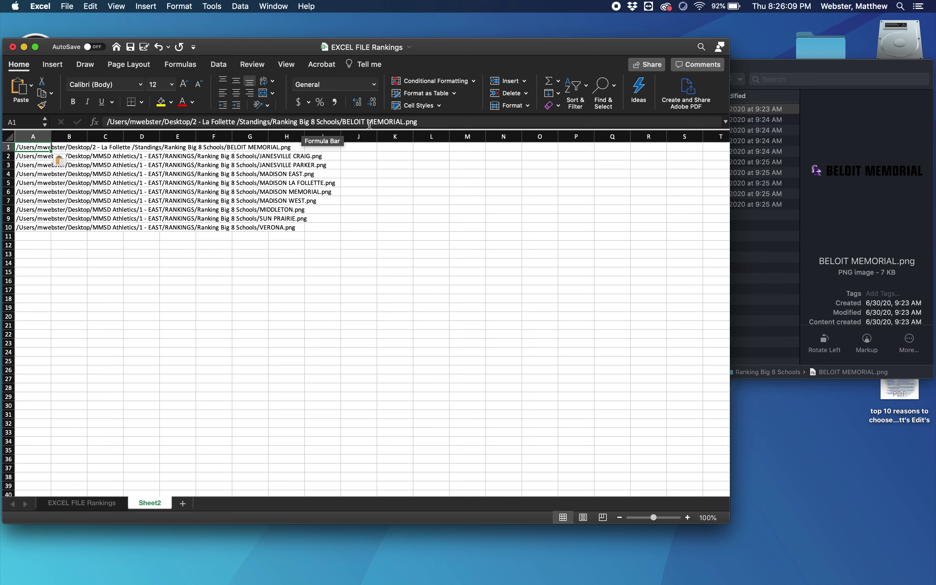
pyautogui.click(768, 243)
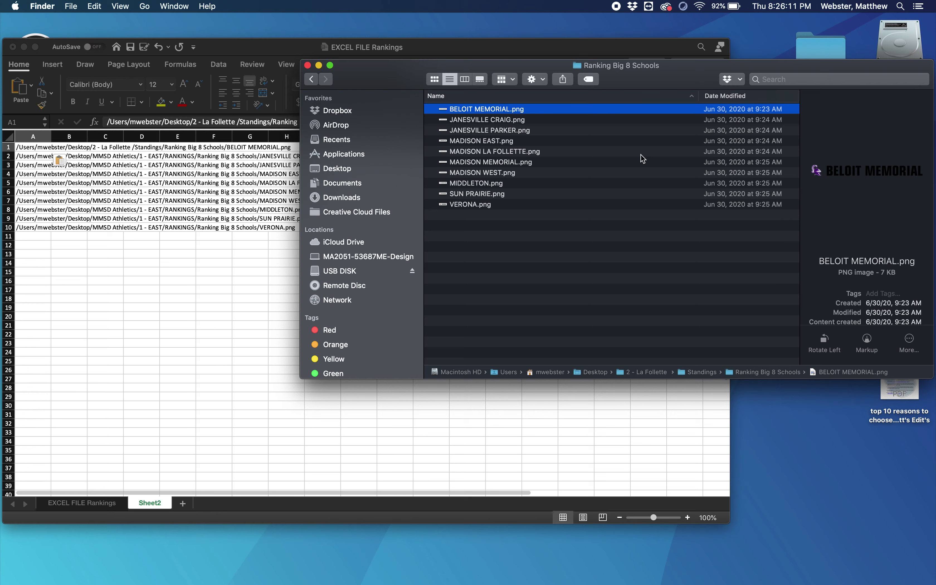
# Step: Copy JANESVILLE CRAIG.png's pathname and paste it into Sheet2 cell A2
pyautogui.click(598, 121)
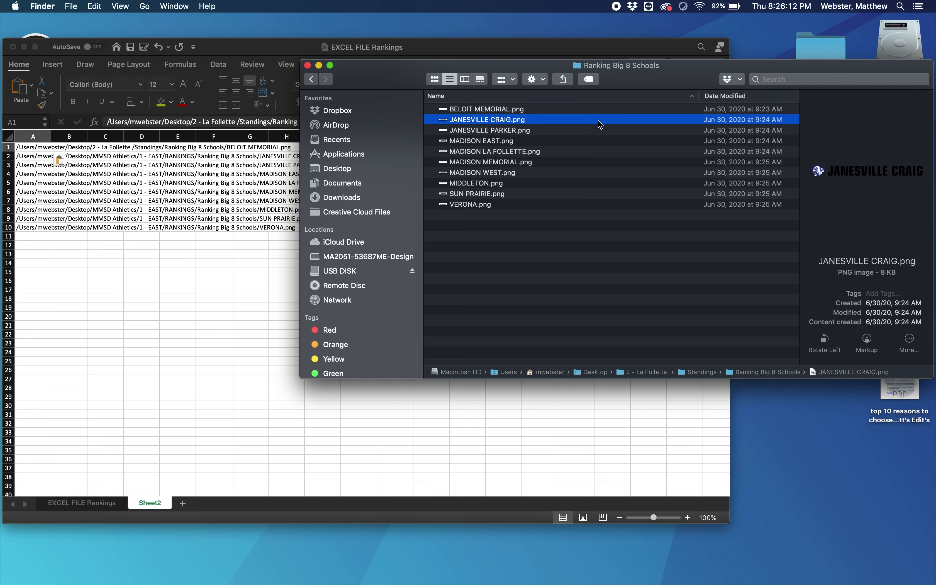
pyautogui.rightClick(833, 373)
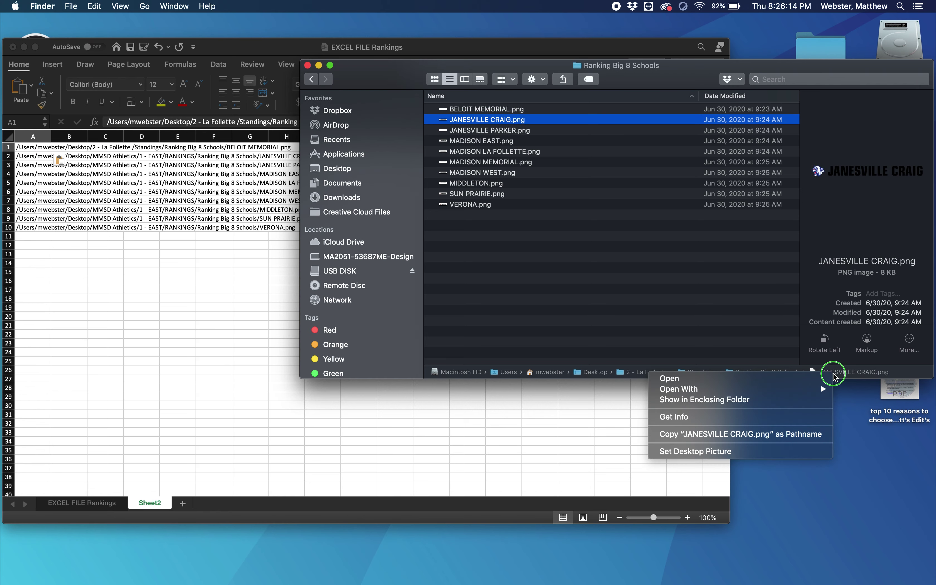
pyautogui.click(779, 434)
pyautogui.click(35, 161)
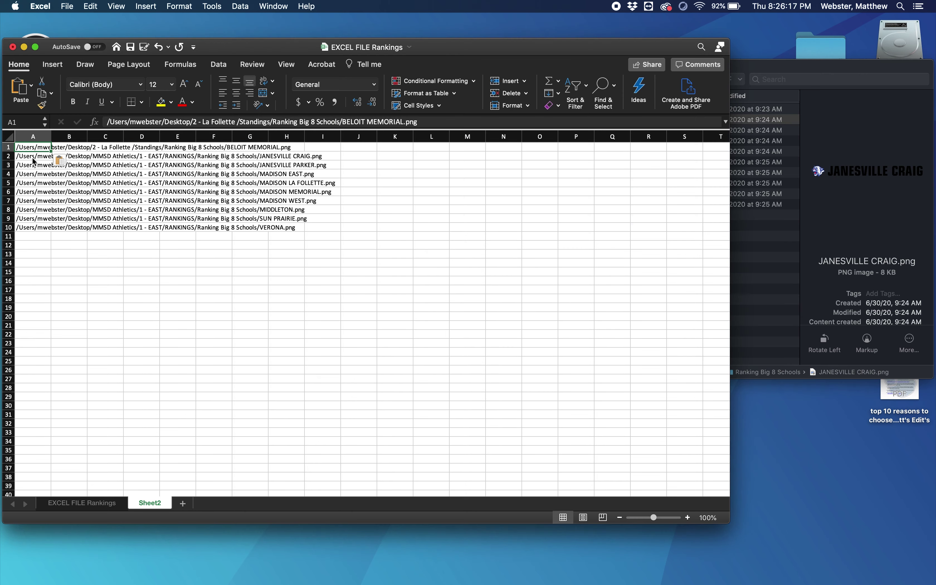
pyautogui.click(33, 156)
pyautogui.press('super+v')
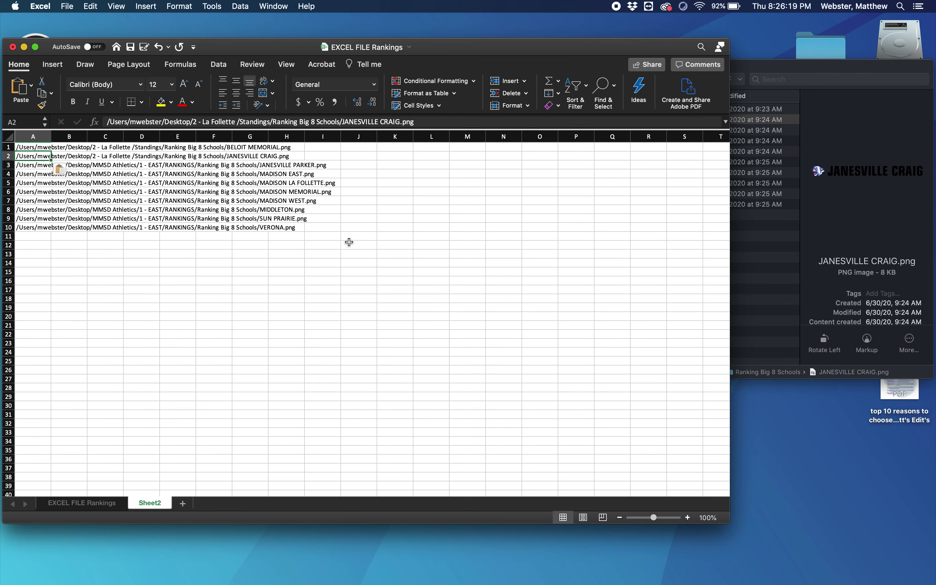
# Step: Copy JANESVILLE PARKER.png's pathname and paste it into Sheet2 cell A3
pyautogui.click(795, 297)
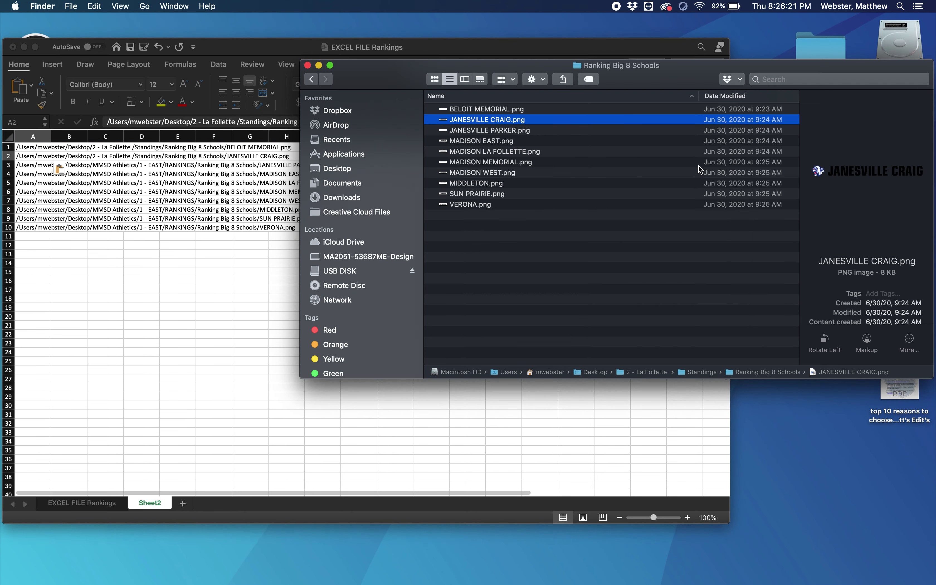
pyautogui.click(670, 130)
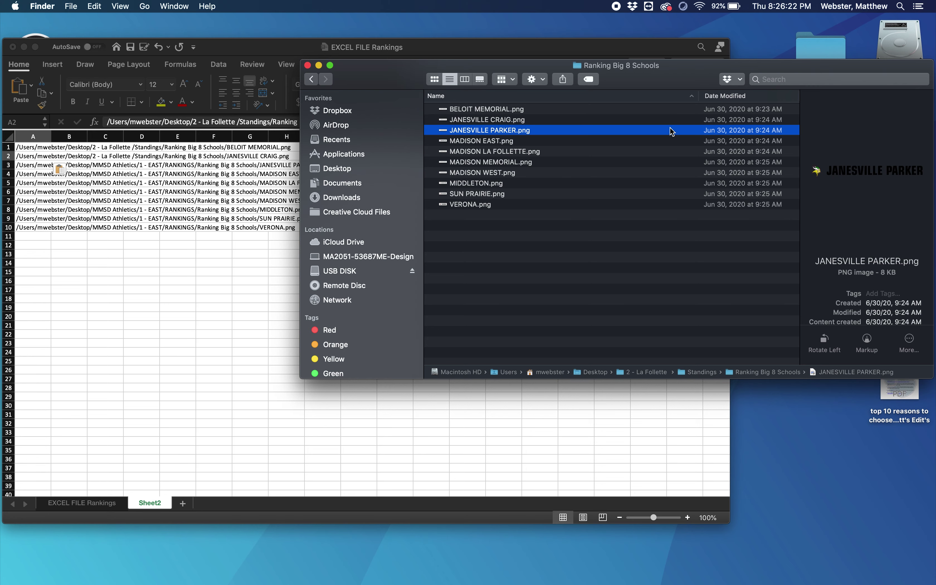
pyautogui.rightClick(842, 369)
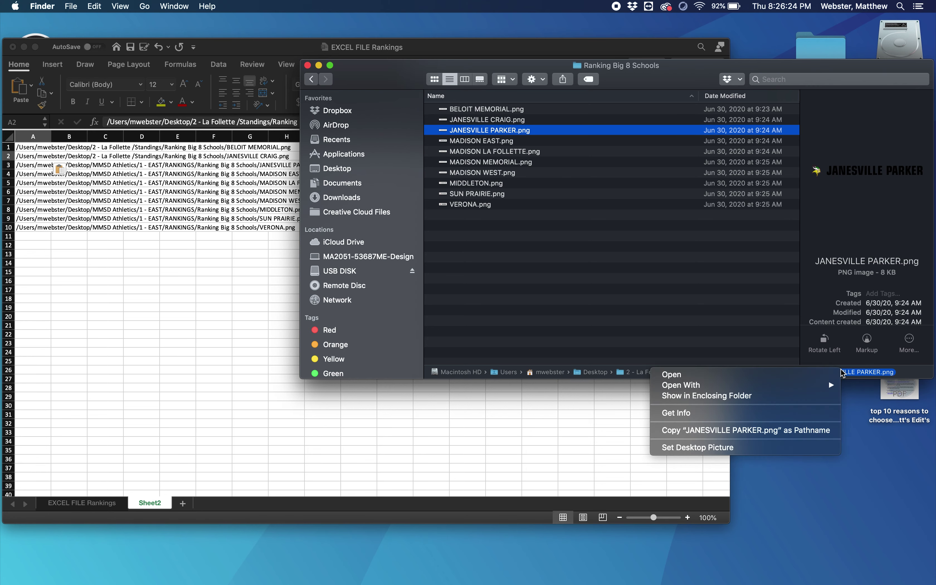
pyautogui.click(786, 435)
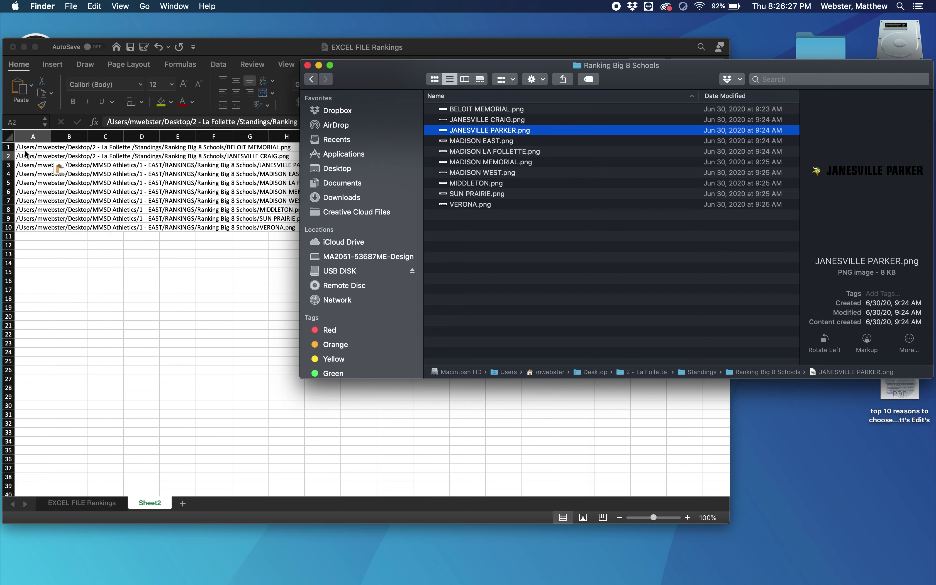
pyautogui.click(26, 170)
pyautogui.press('super+v')
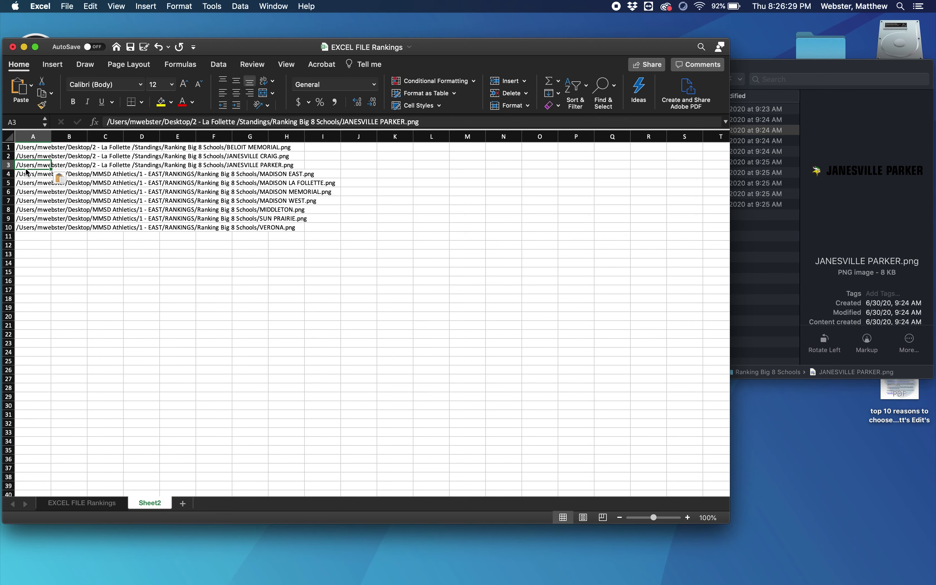
pyautogui.click(808, 287)
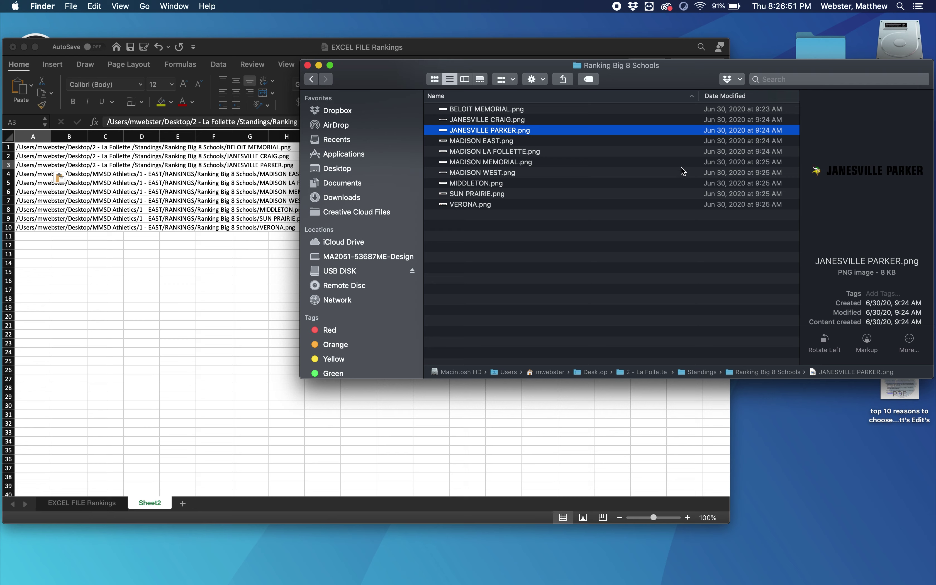
# Step: Save the rankings workbook from the EXCEL FILE Rankings sheet
pyautogui.click(231, 305)
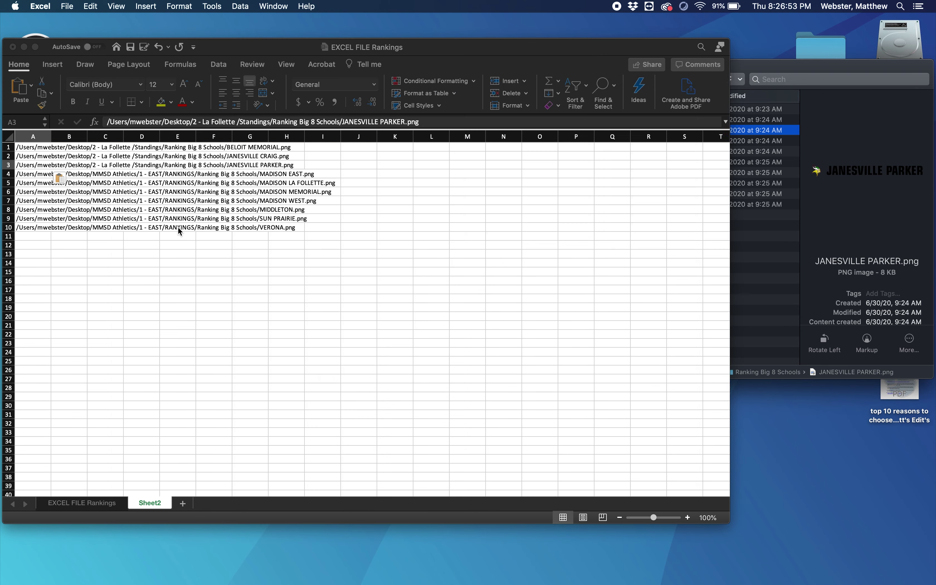
pyautogui.click(104, 504)
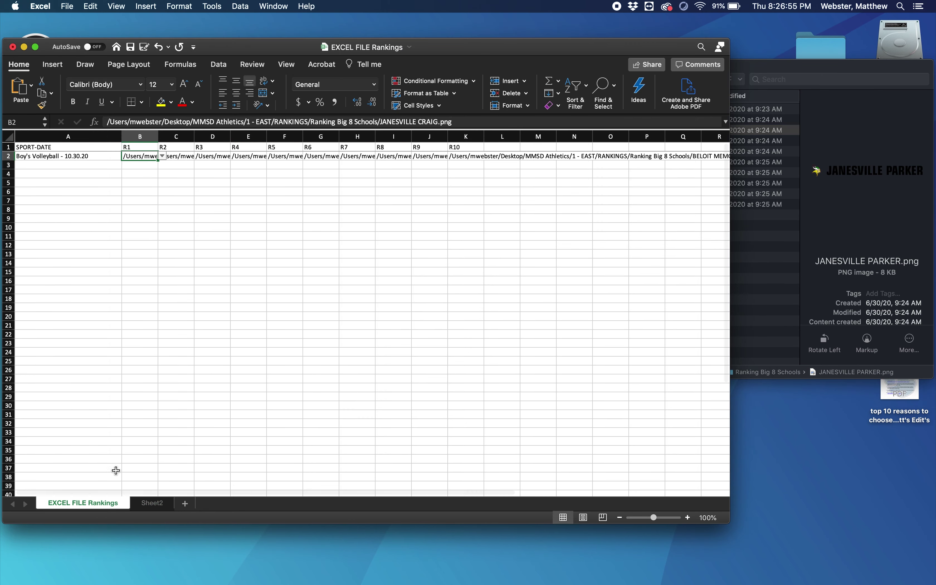
pyautogui.click(58, 5)
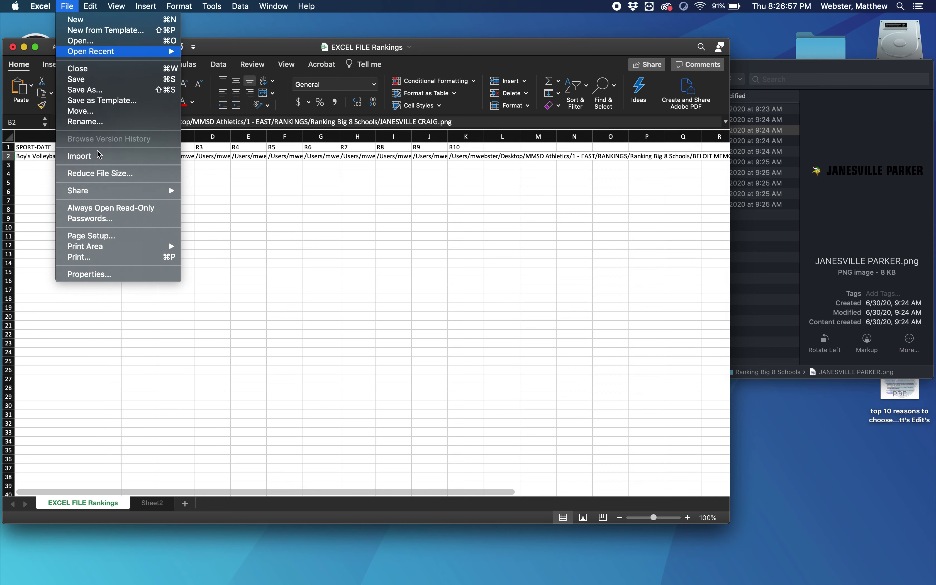
pyautogui.click(104, 84)
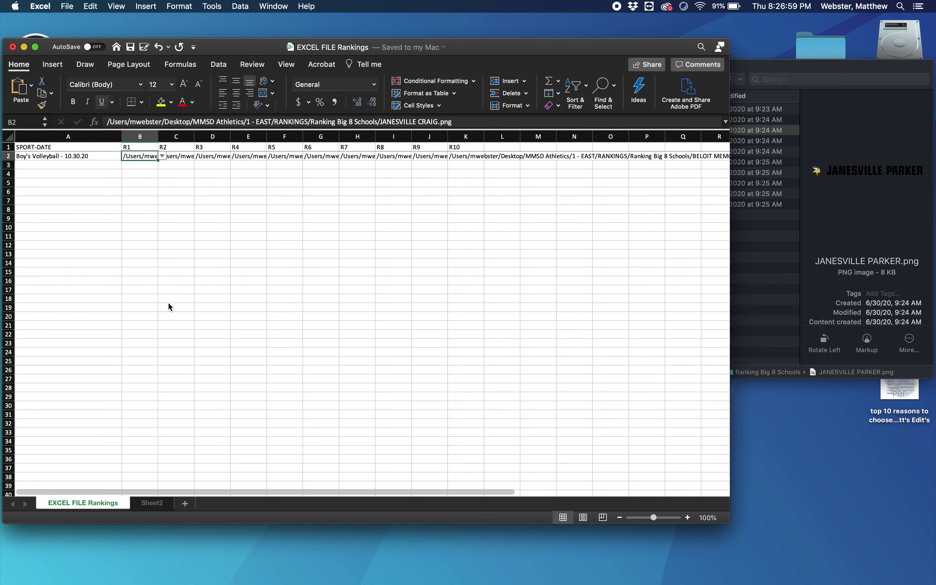
# Step: Review Sheet2, then check B2's image path choices on EXCEL FILE Rankings without changing B2
pyautogui.click(148, 504)
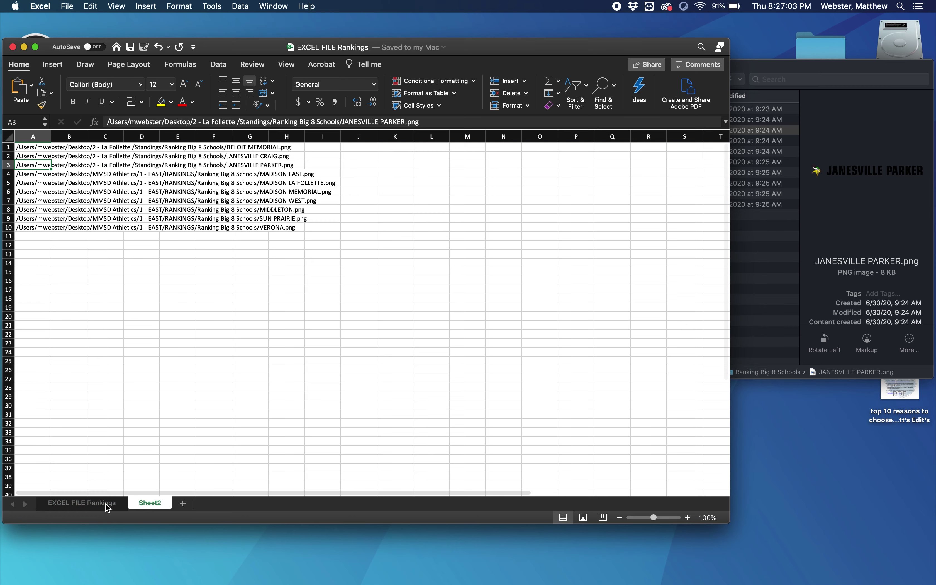
pyautogui.click(82, 502)
pyautogui.click(162, 156)
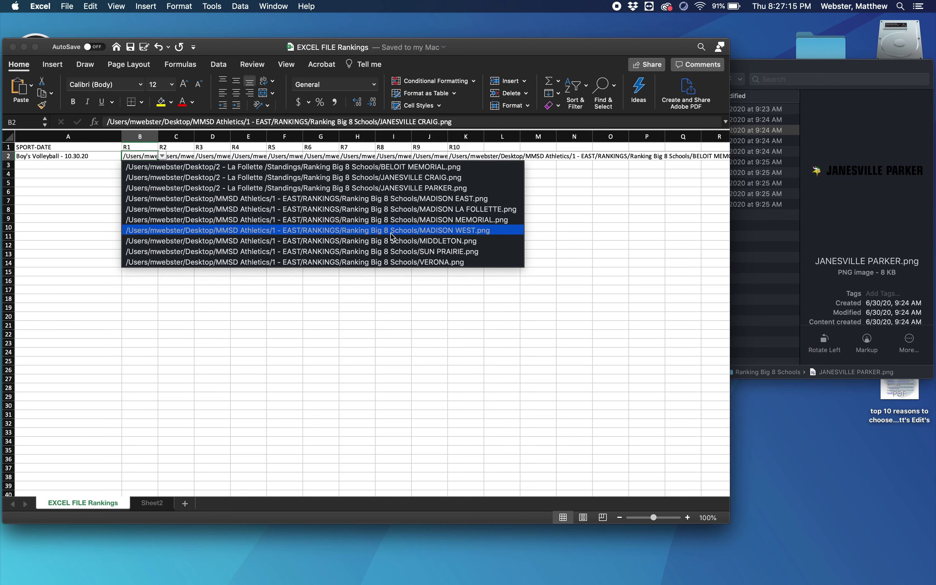
pyautogui.click(449, 369)
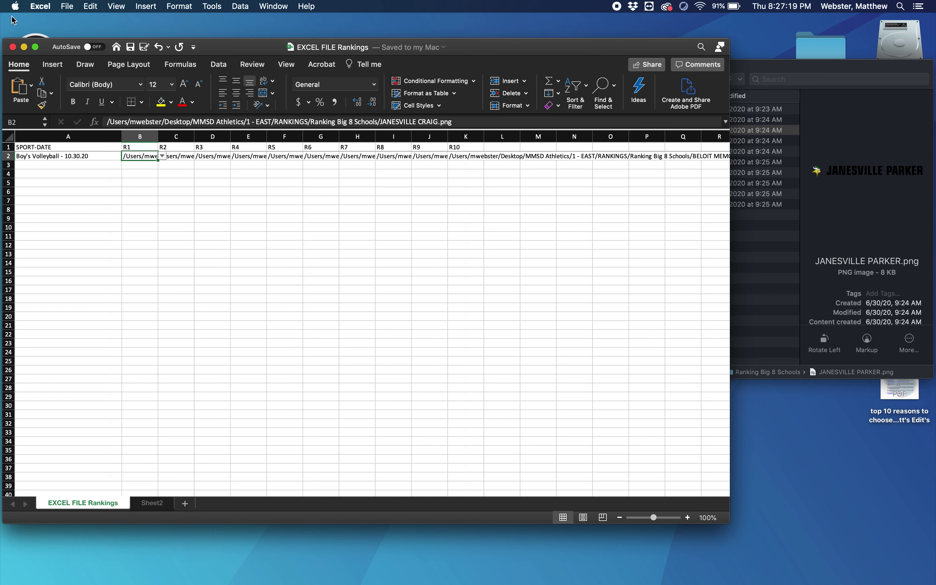
# Step: Quit Microsoft Excel
pyautogui.click(40, 7)
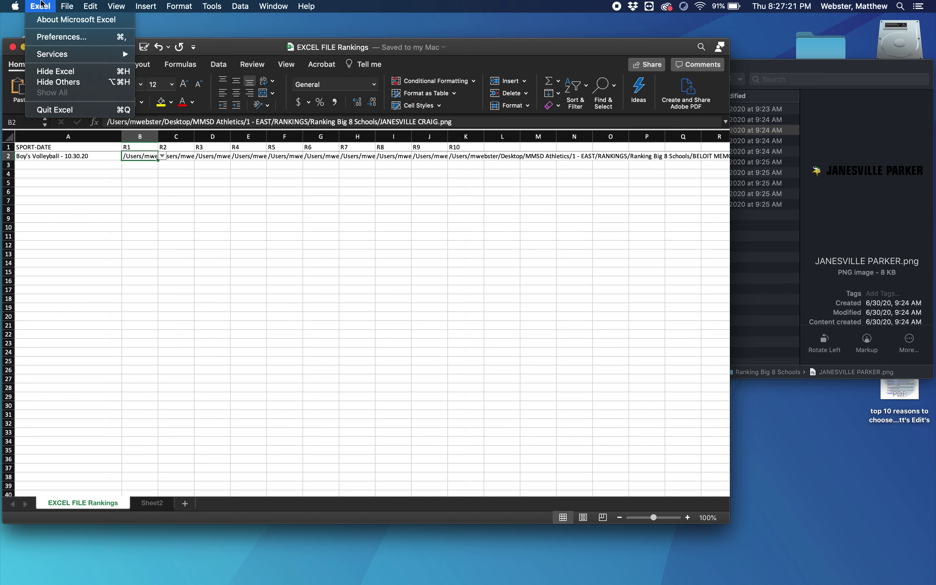
pyautogui.click(47, 113)
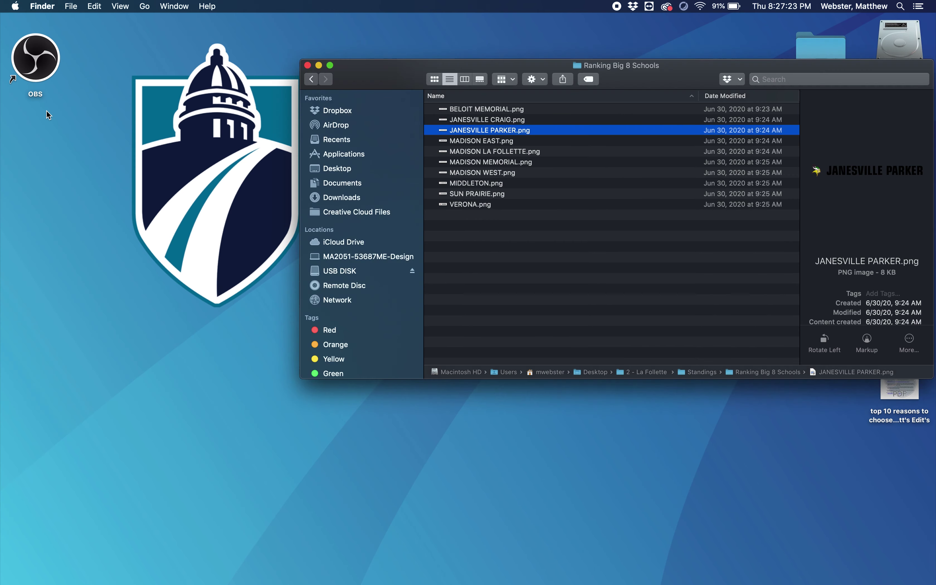